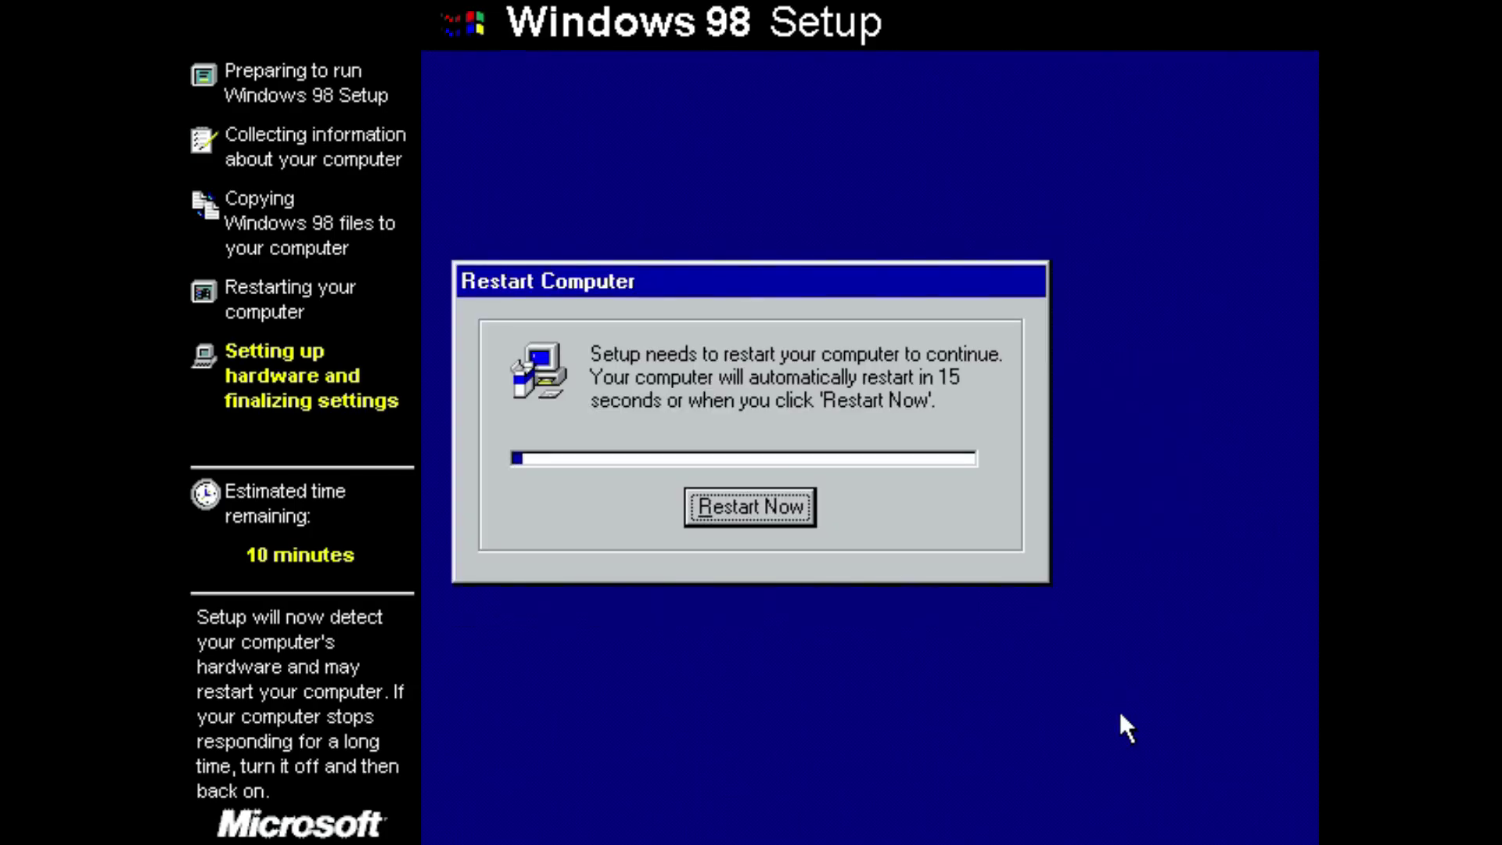
# - Restart the computer to continue setup and set the time zone to (GMT+03:00) Baghdad, Kuwait, Riyadh
pyautogui.click(707, 511)
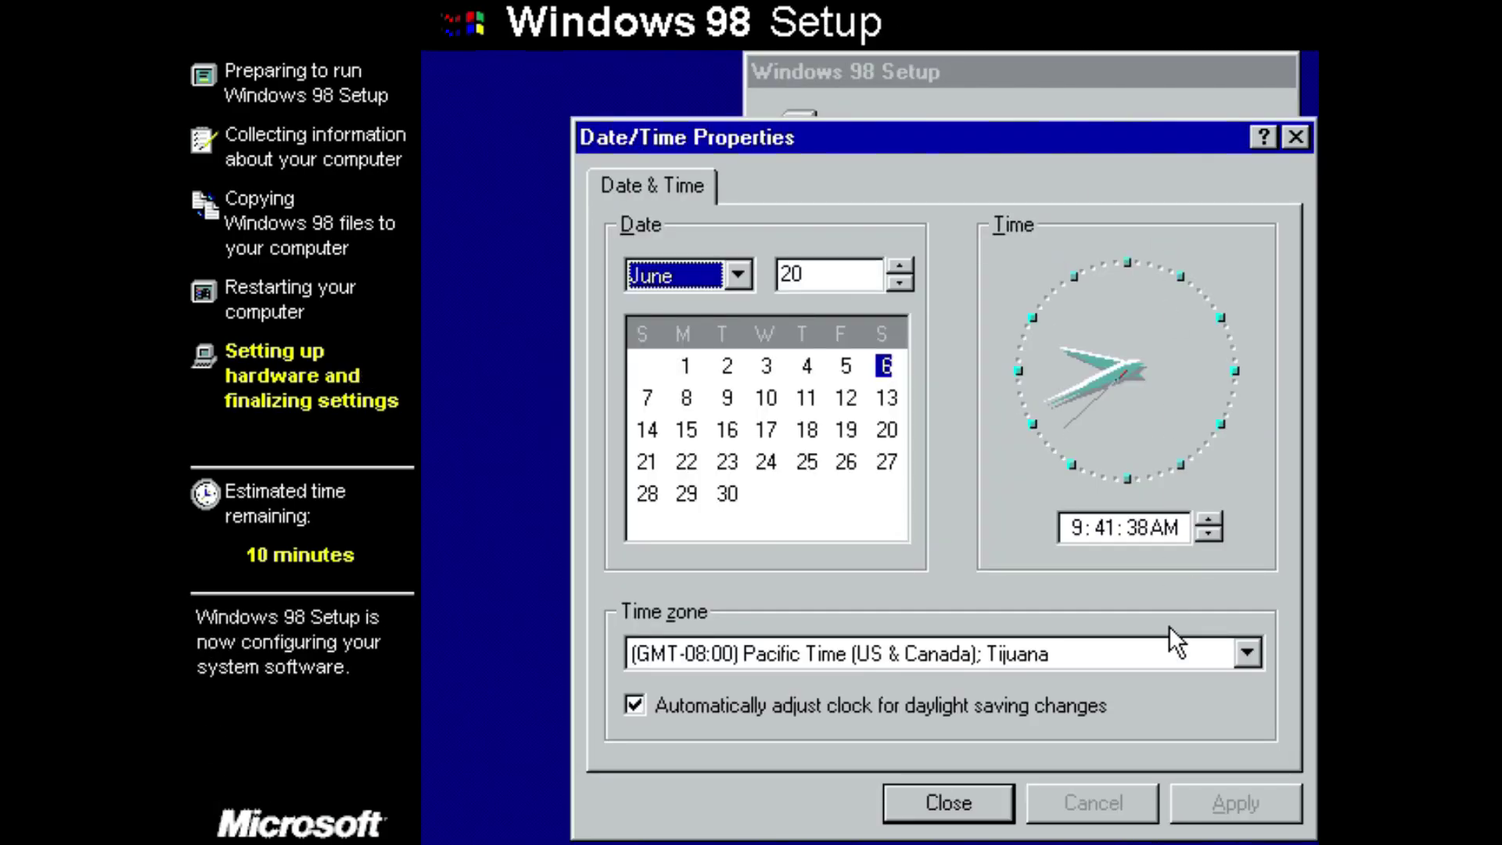
pyautogui.click(1249, 653)
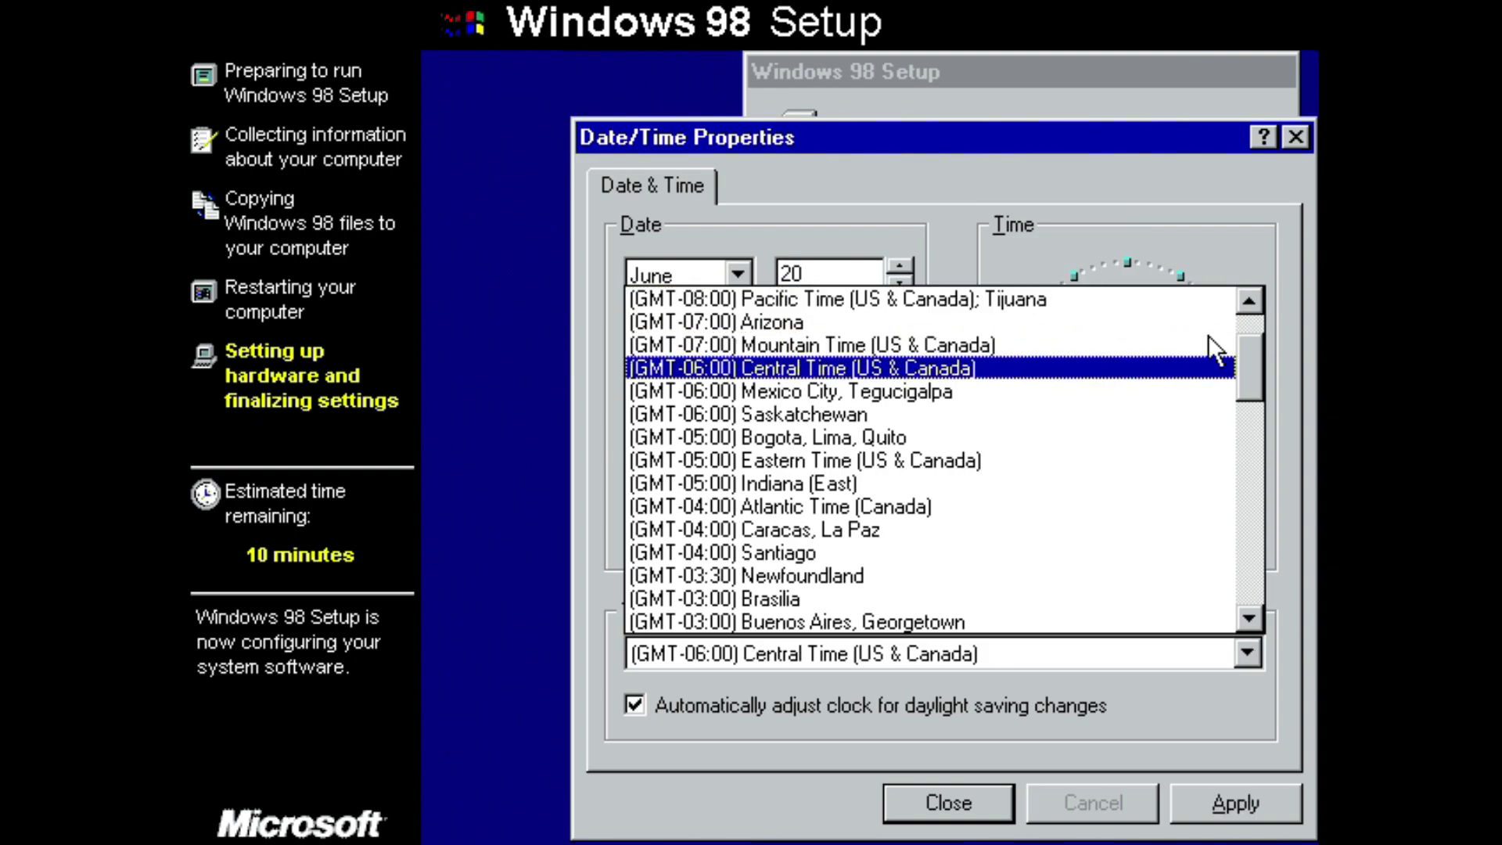
pyautogui.press('Down')
pyautogui.press('Down')
pyautogui.press('Down')
pyautogui.press('Down')
pyautogui.press('Down')
pyautogui.press('Down')
pyautogui.press('Down')
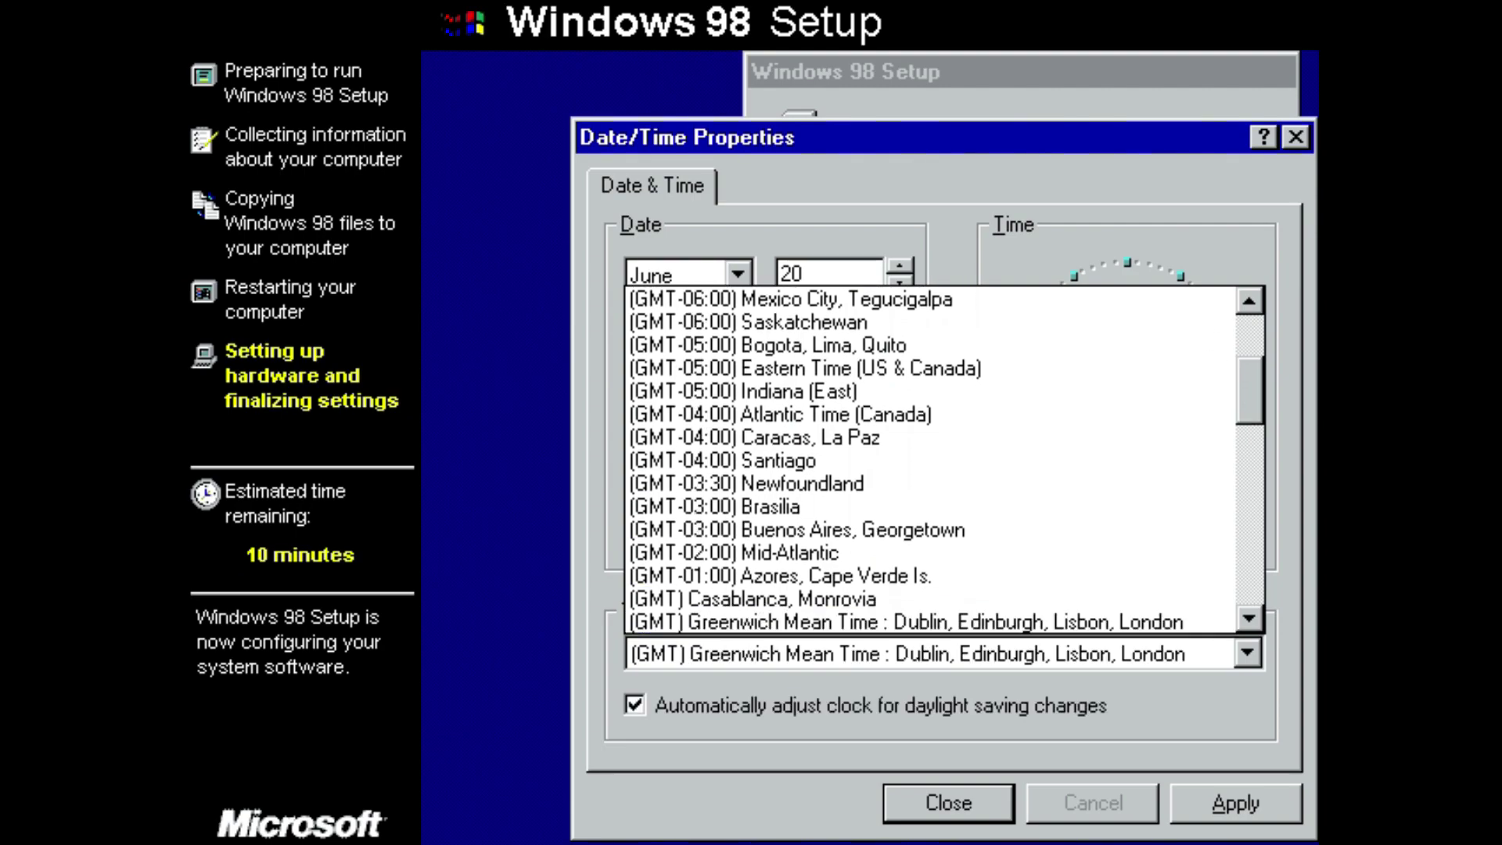
pyautogui.press('Down')
pyautogui.press('Down')
pyautogui.press('Down')
pyautogui.press('Down')
pyautogui.press('Down')
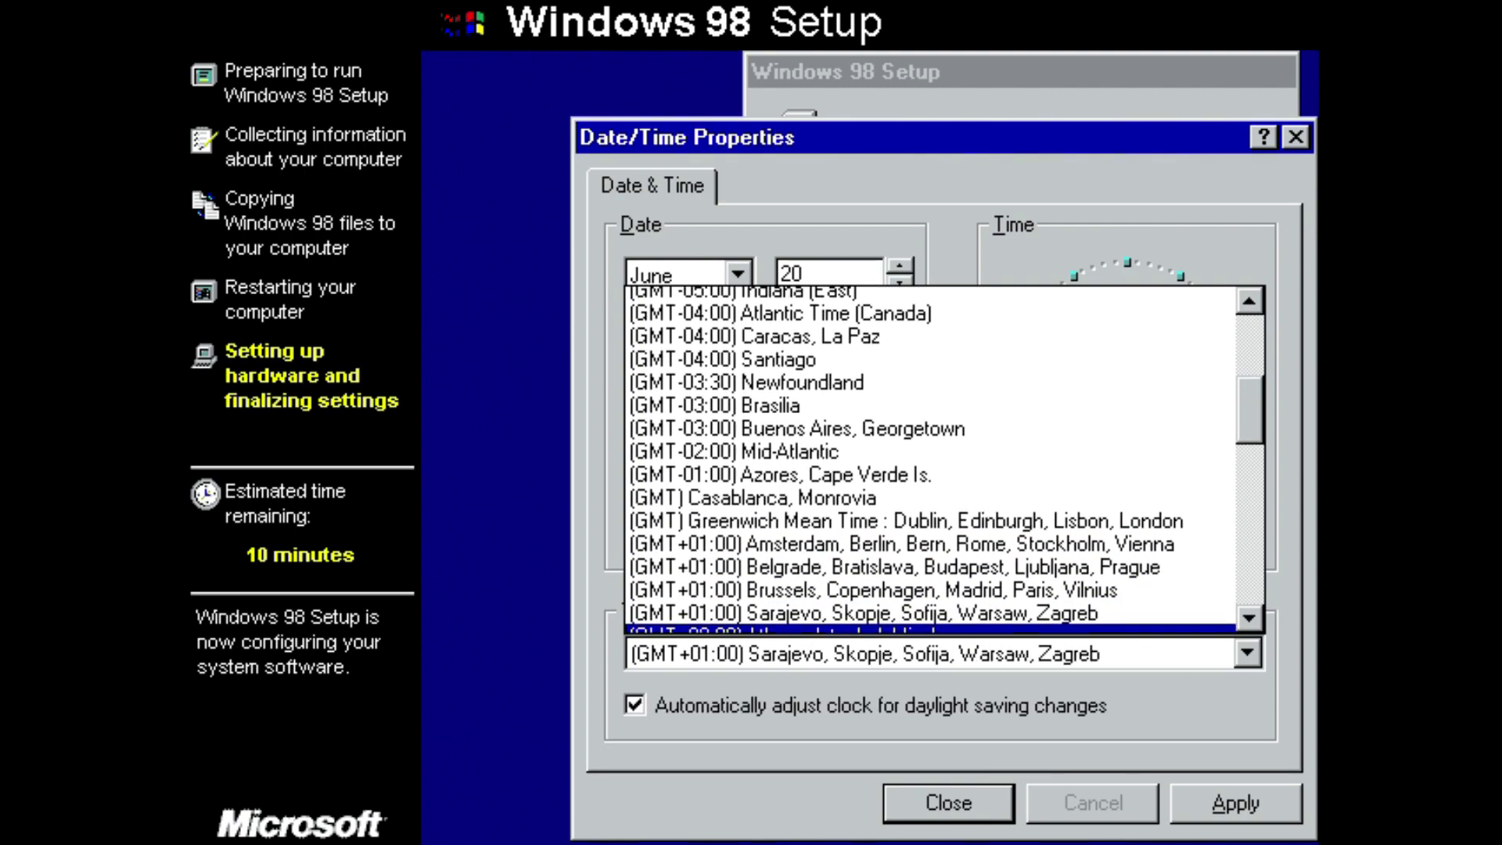
pyautogui.press('Down')
pyautogui.press('Down')
pyautogui.press('Down')
pyautogui.press('Down')
pyautogui.press('Down')
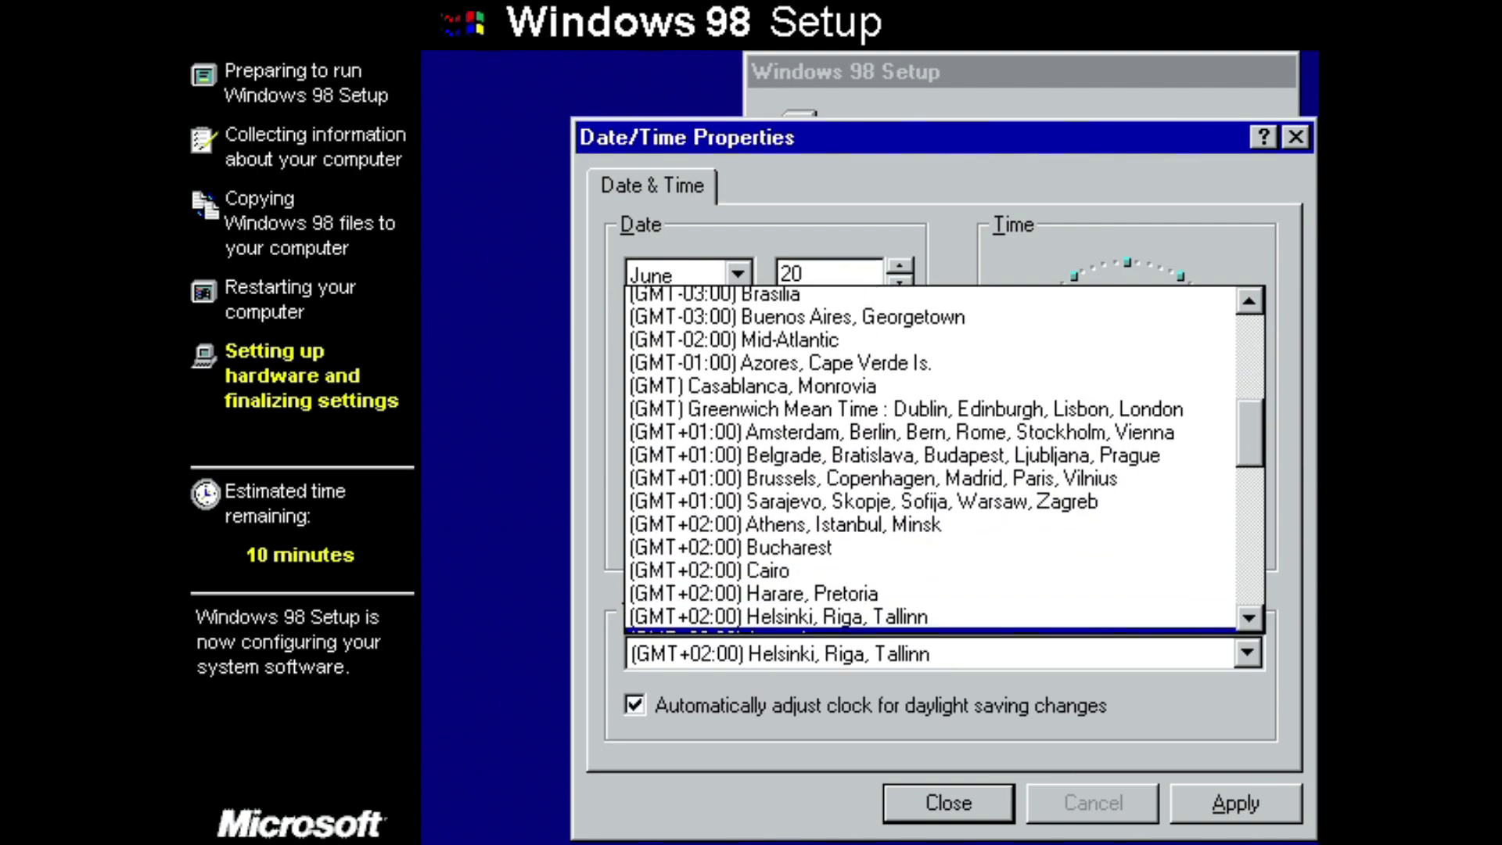
pyautogui.press('Down')
pyautogui.press('Down')
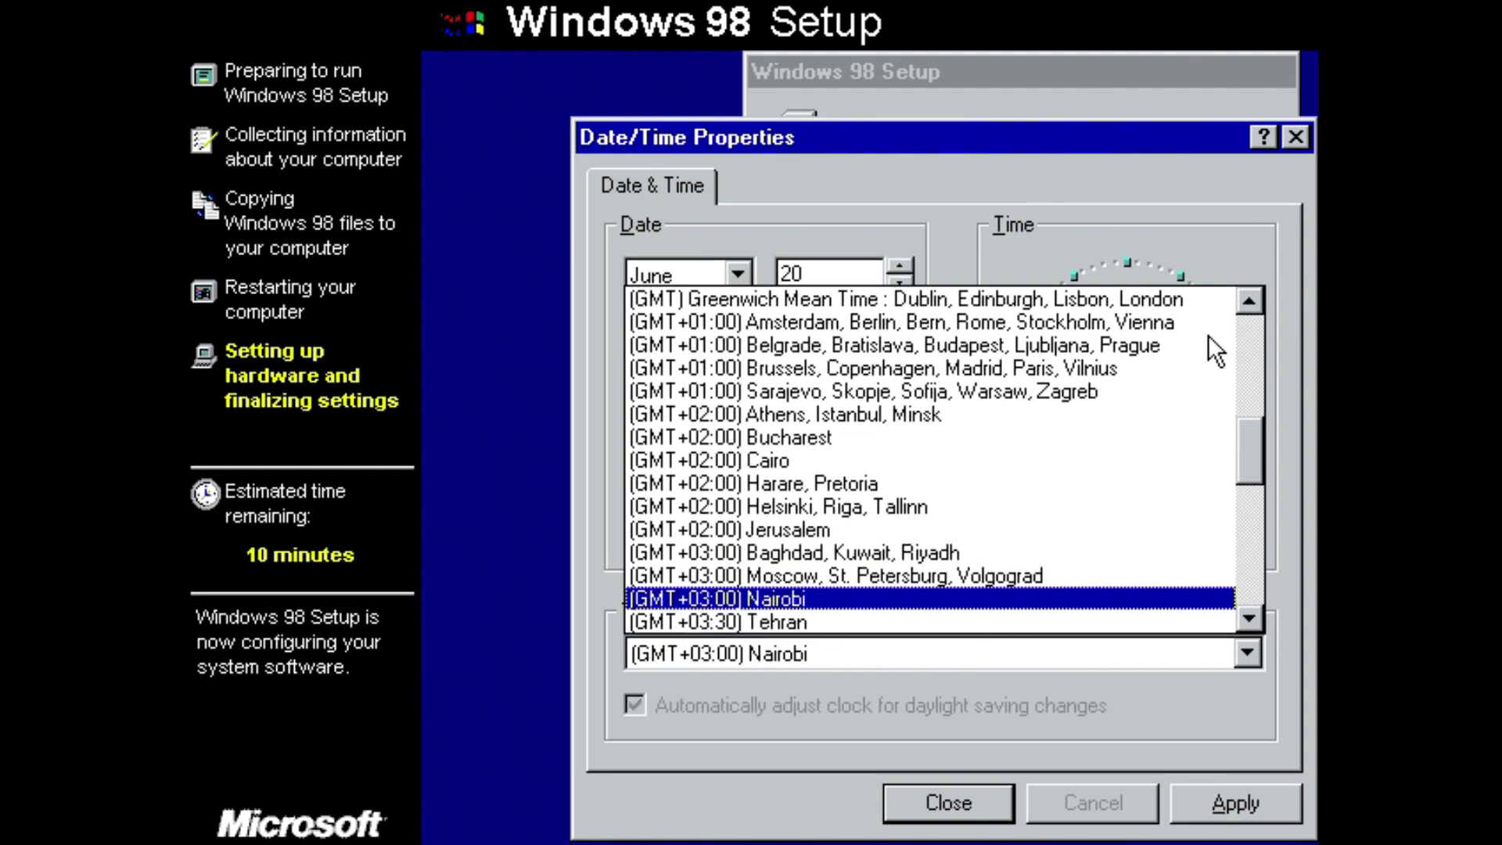
pyautogui.press('Up')
pyautogui.press('Up')
pyautogui.press('Return')
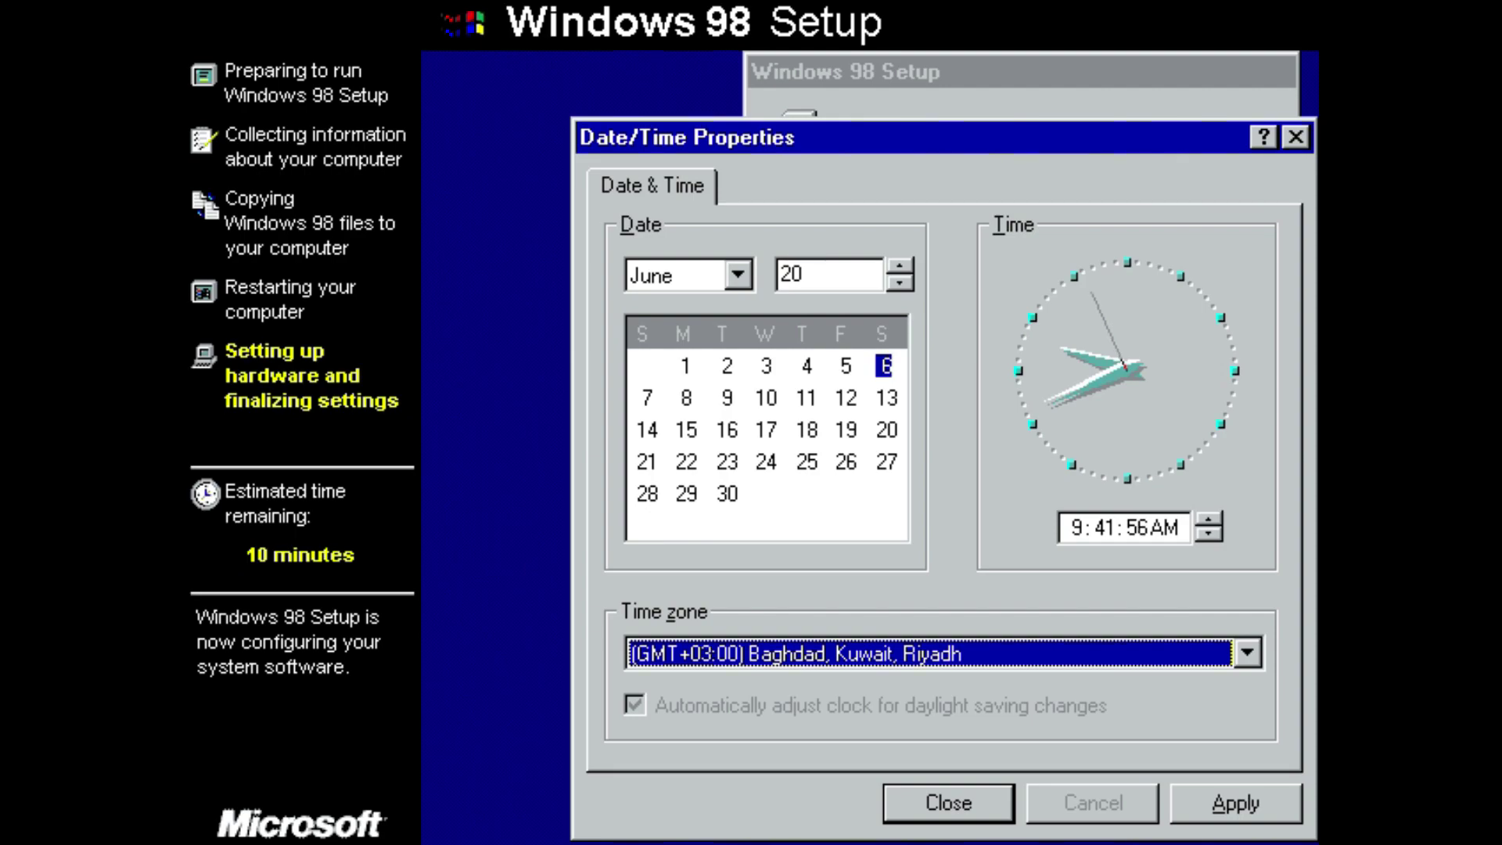
pyautogui.click(1250, 791)
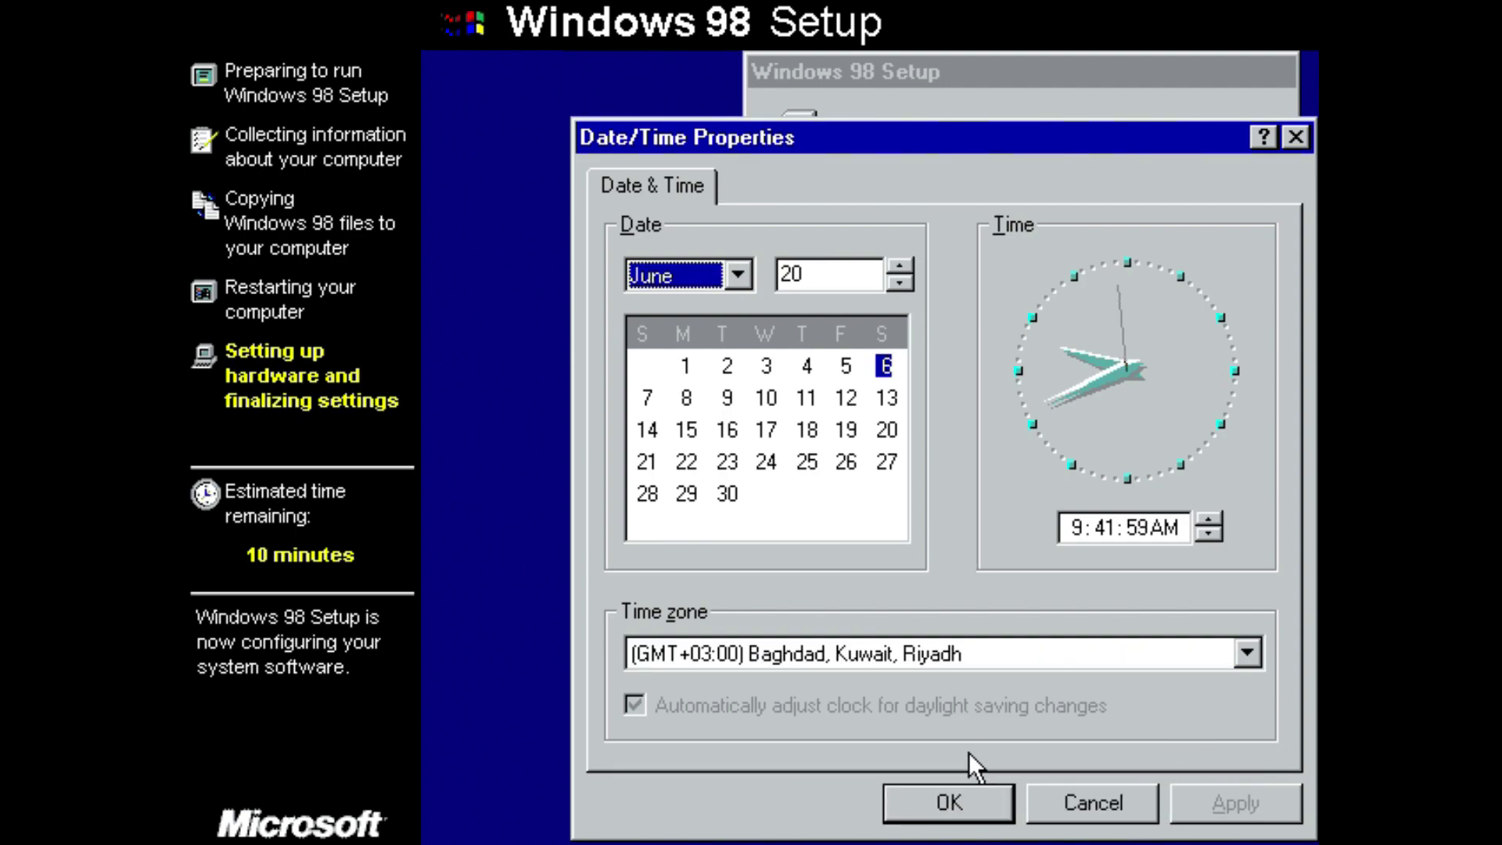
pyautogui.click(963, 789)
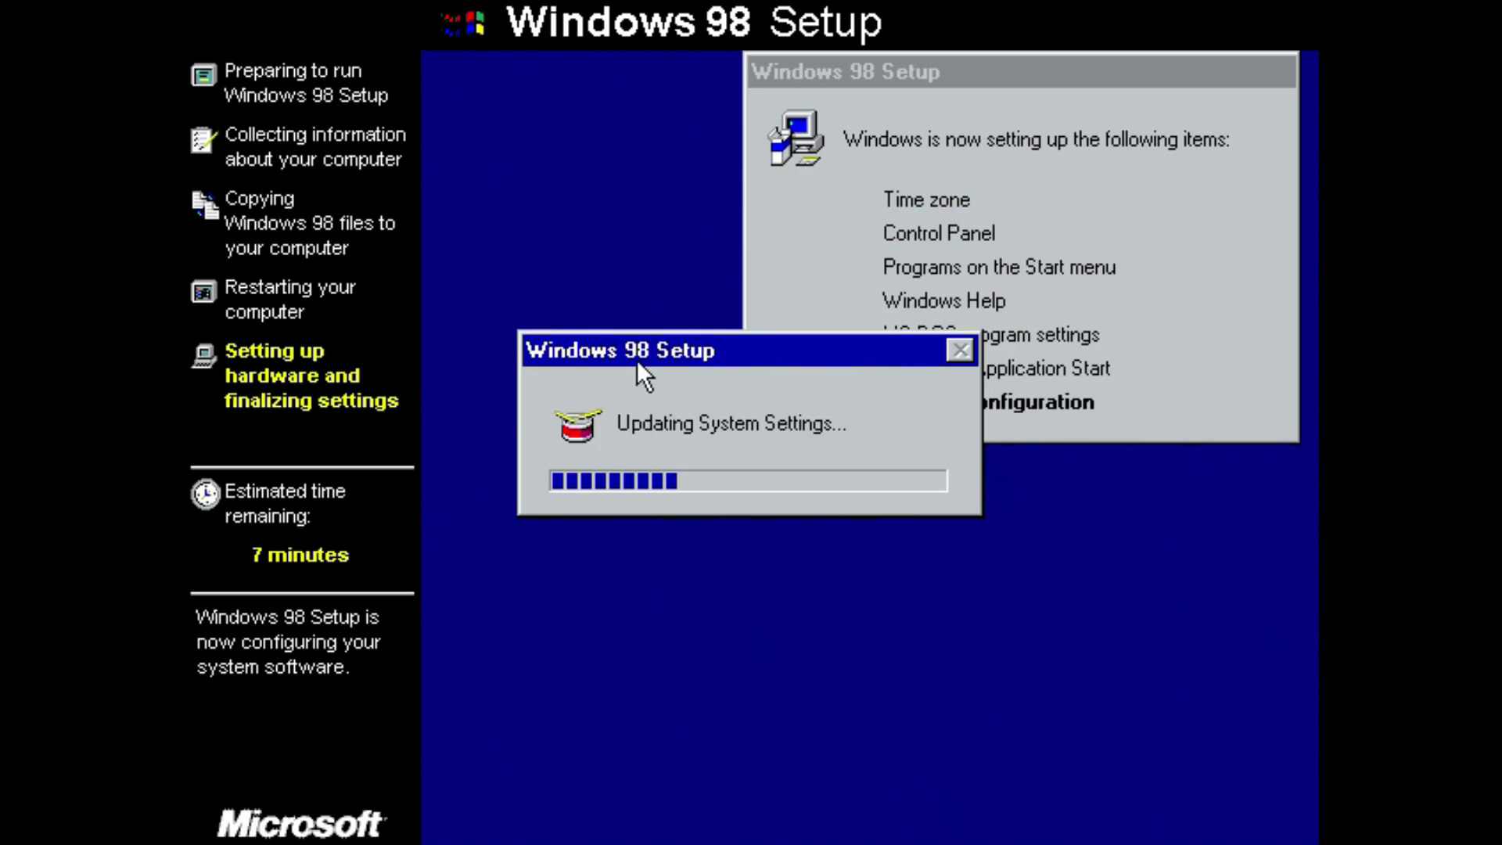
pyautogui.moveTo(638, 361); pyautogui.dragTo(763, 541)
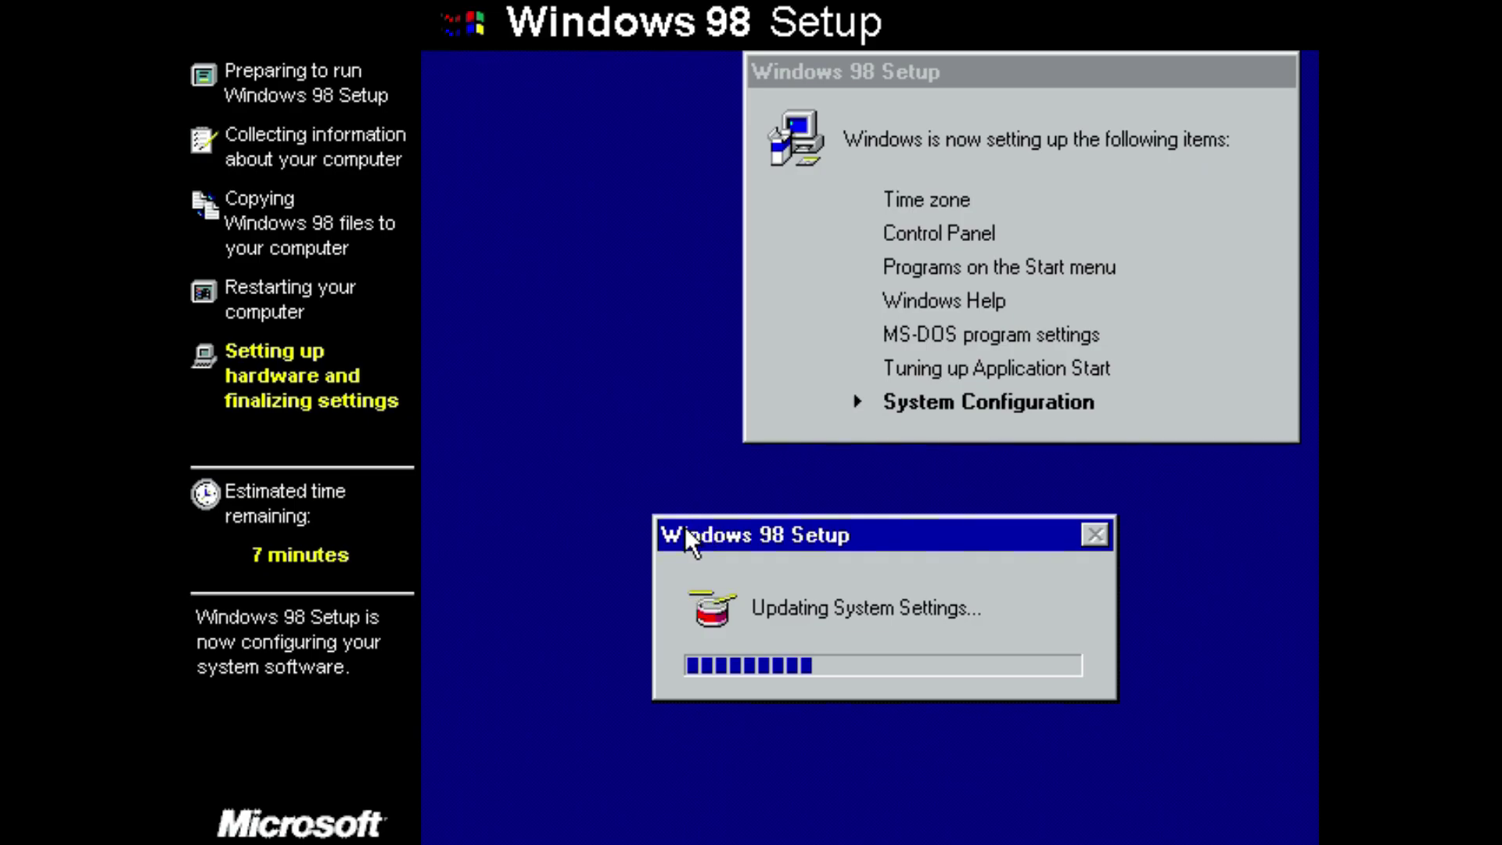
pyautogui.click(922, 242)
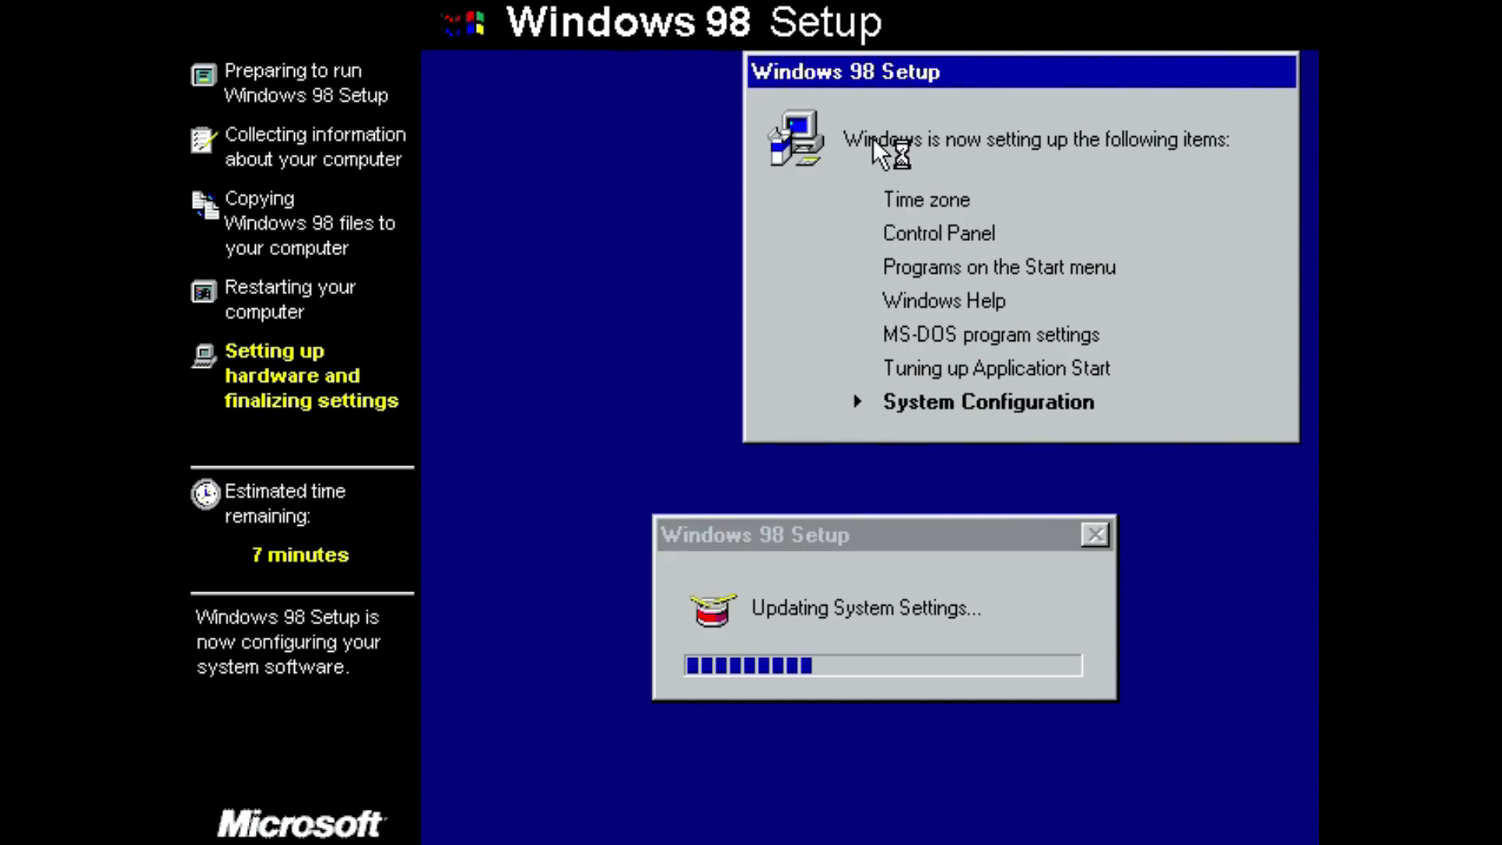
pyautogui.click(801, 635)
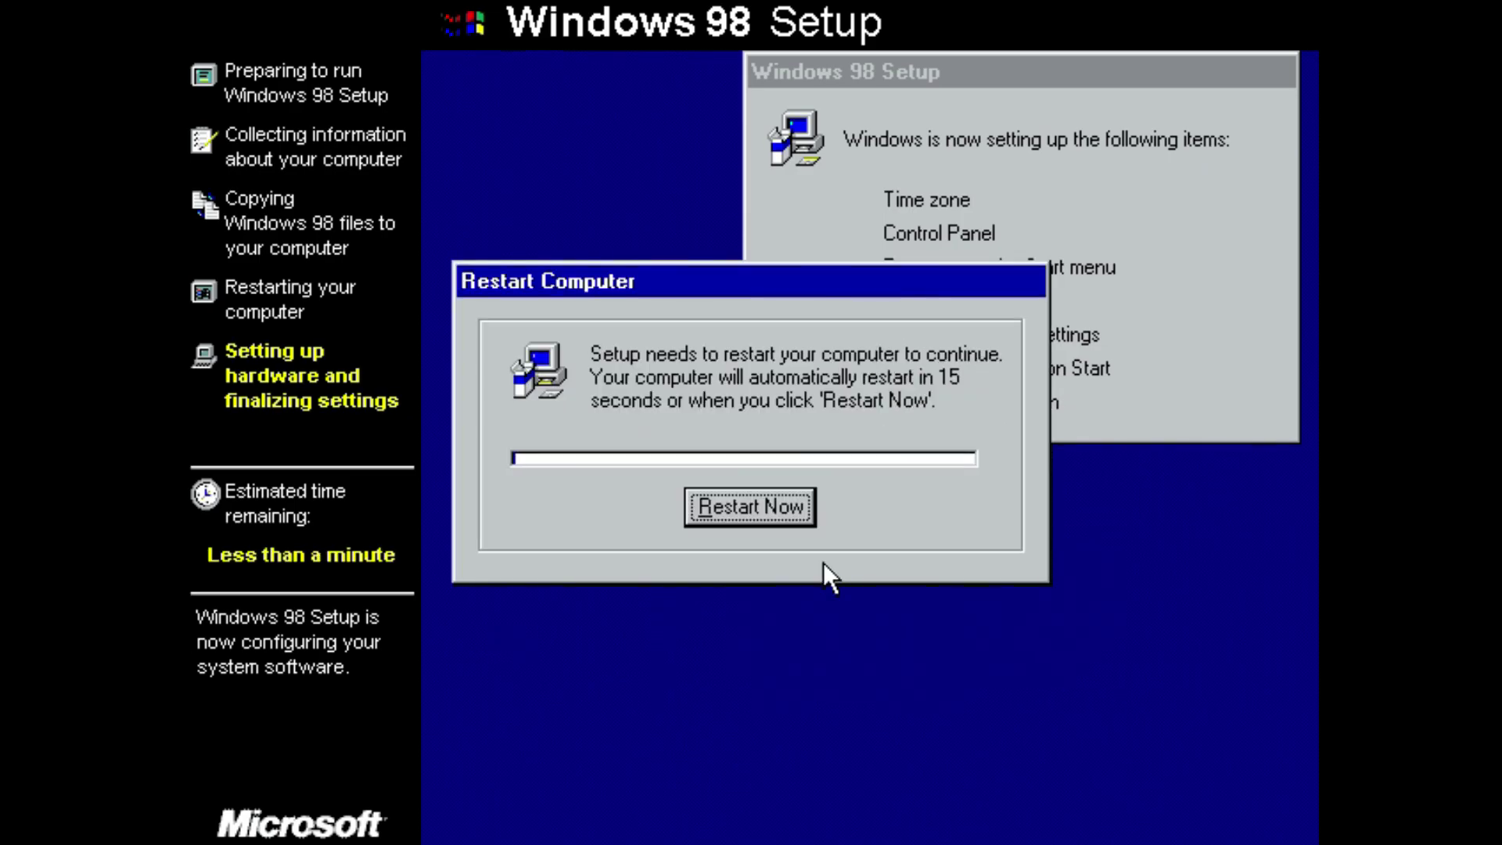
# - Restart the computer and log on, entering the network password and closing the Windows password confirmation
pyautogui.click(746, 500)
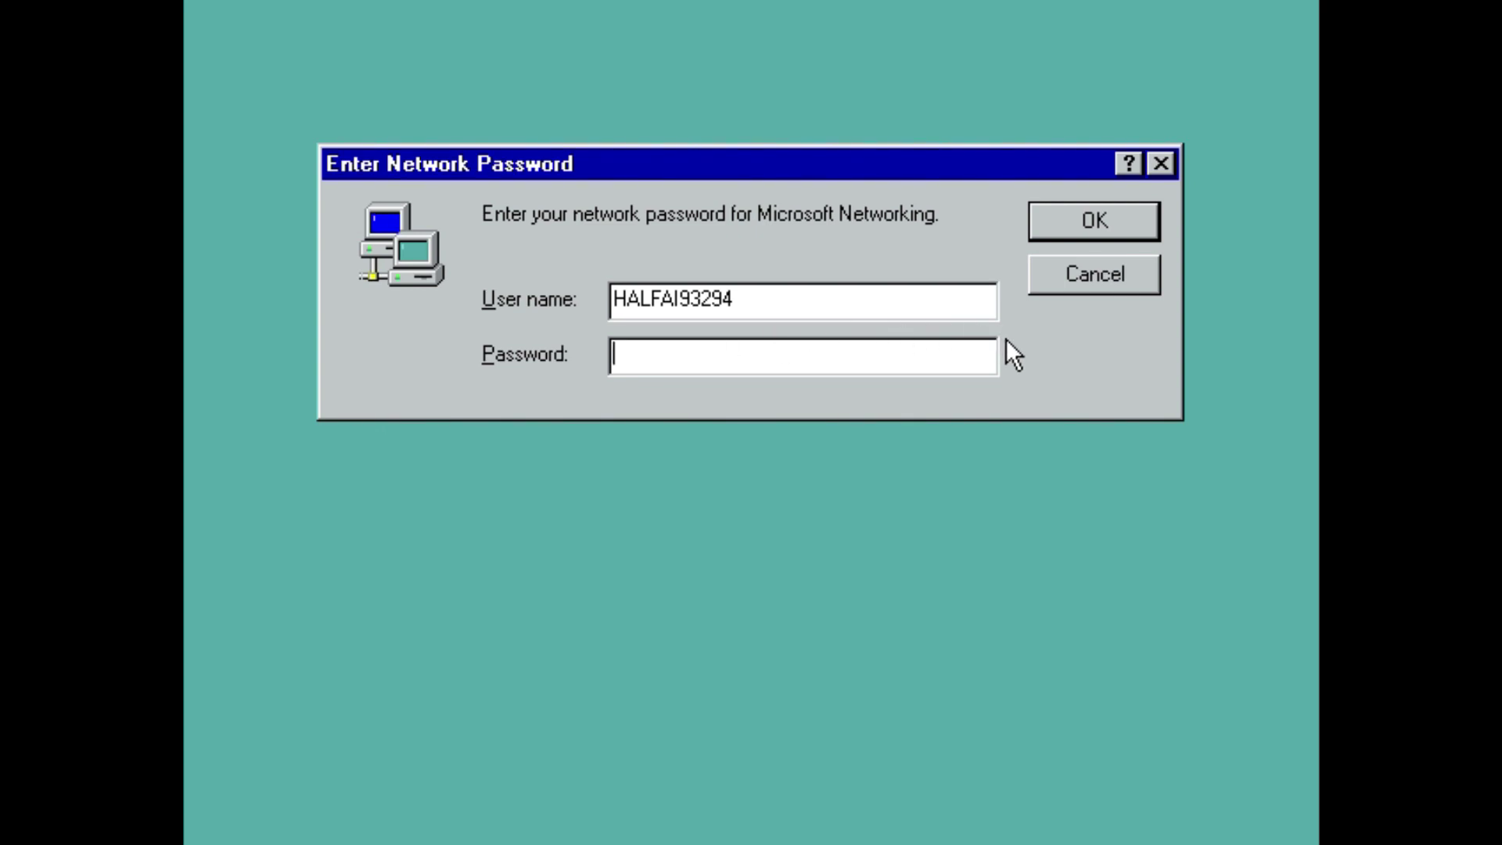
pyautogui.click(1124, 212)
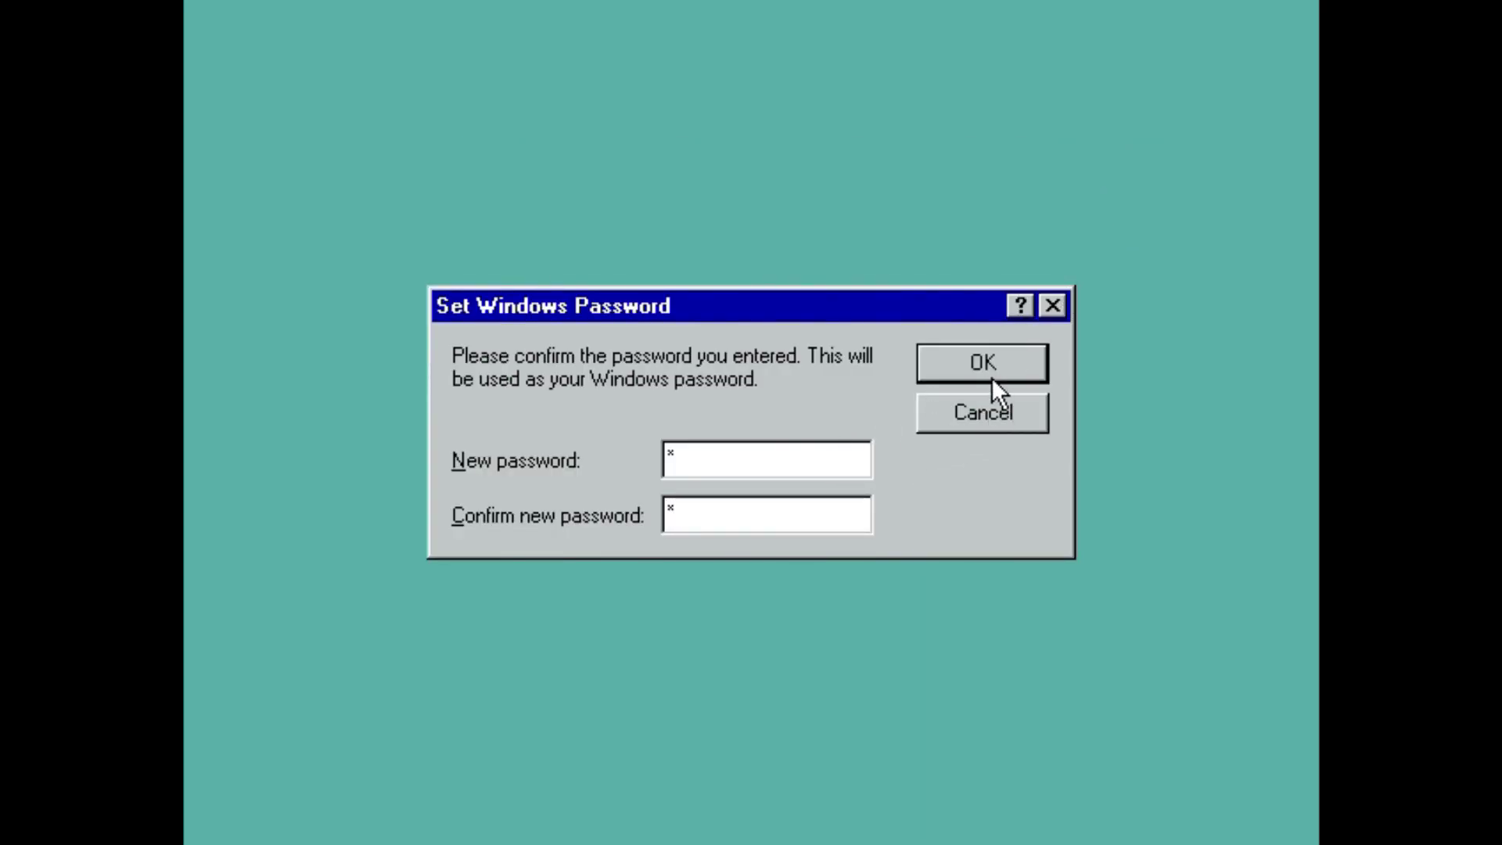
pyautogui.click(1009, 422)
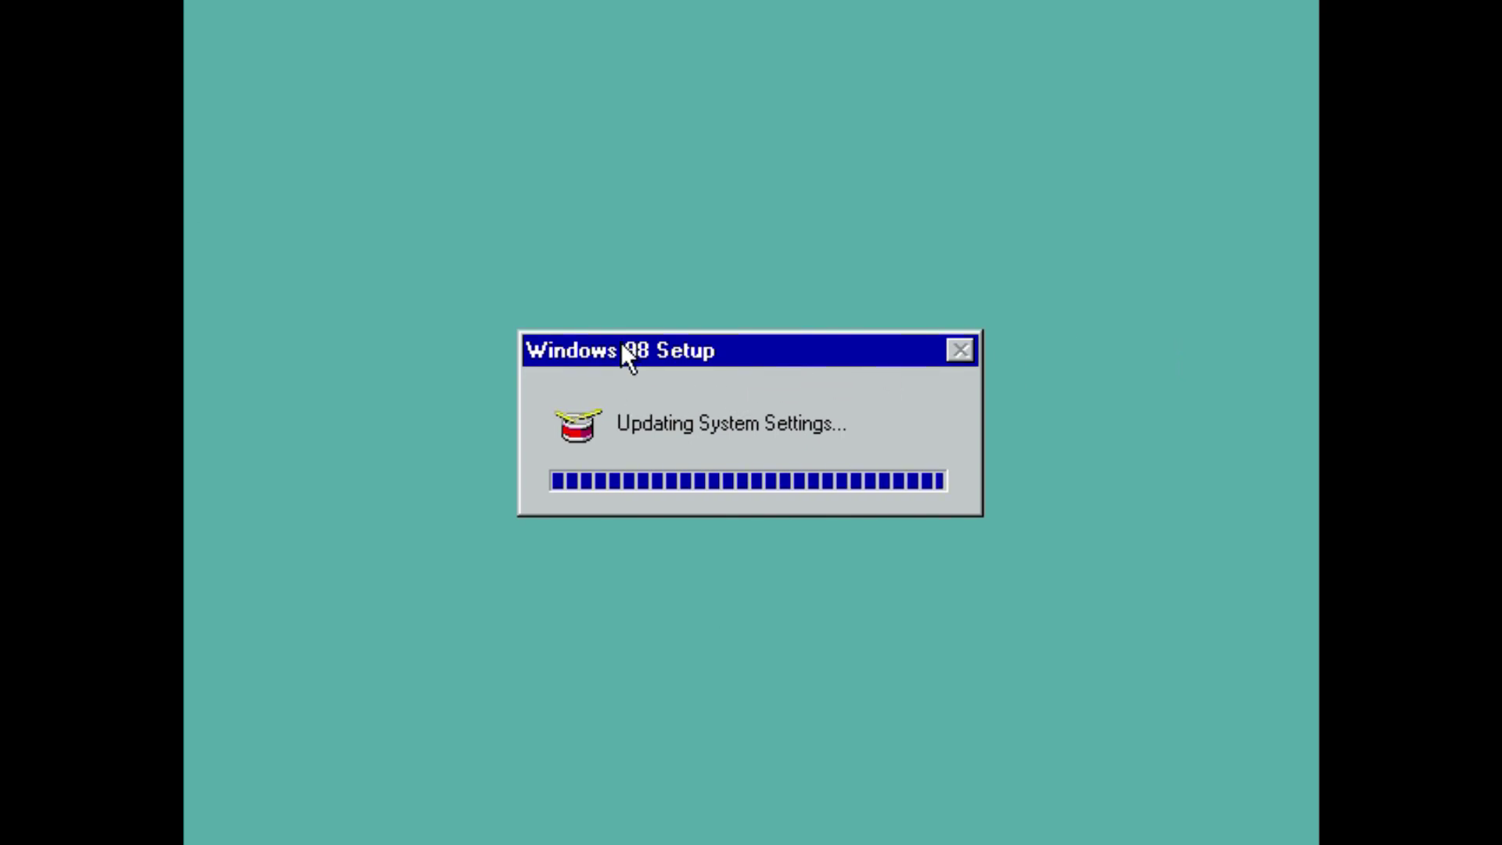
# - Close the Welcome to Windows 98 screen once setup has finished updating the system settings
pyautogui.moveTo(621, 346); pyautogui.dragTo(518, 358)
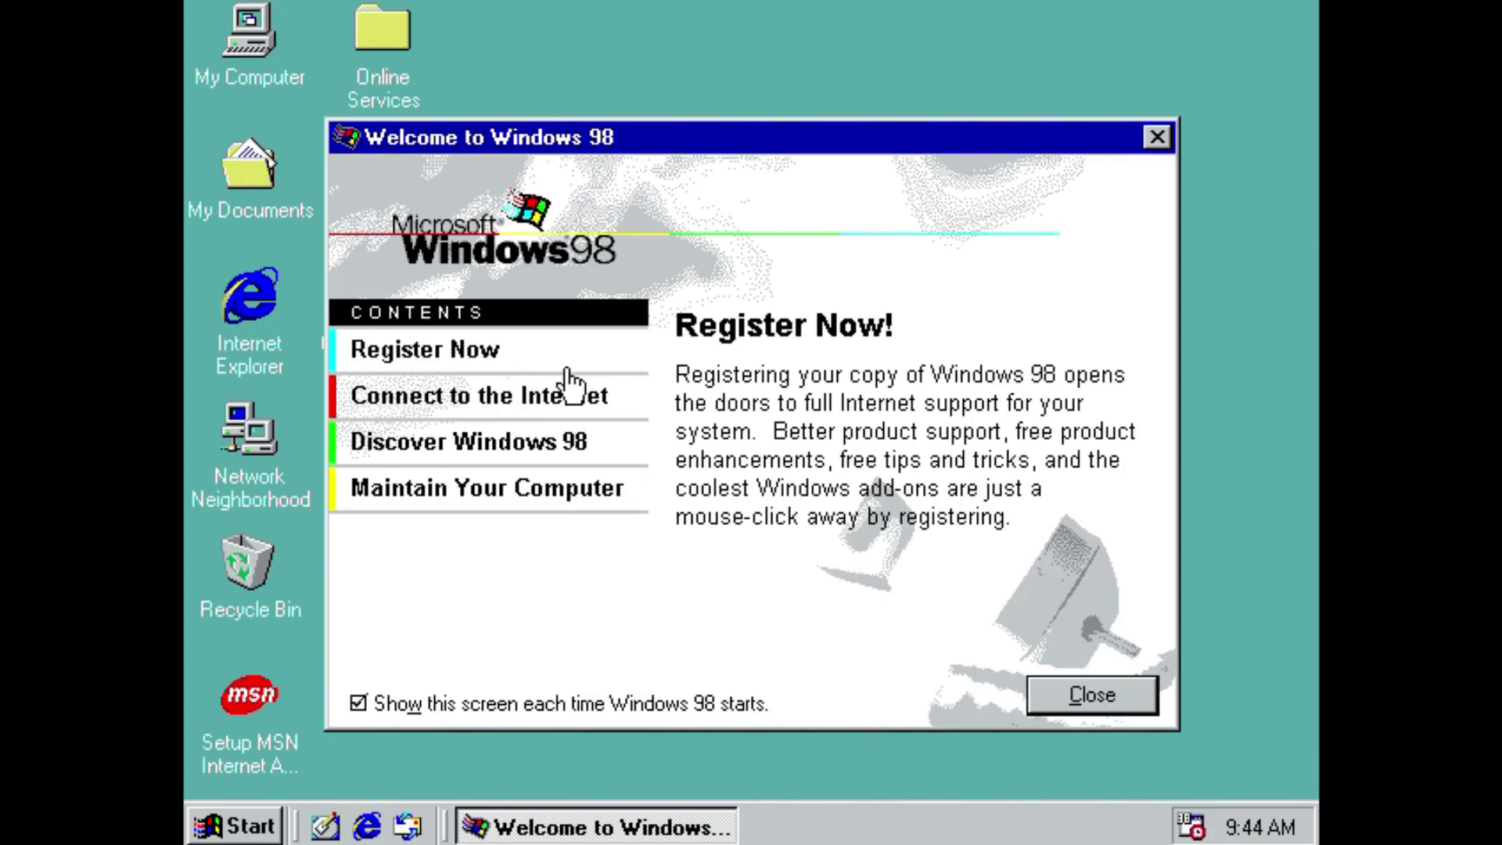
pyautogui.moveTo(570, 395)
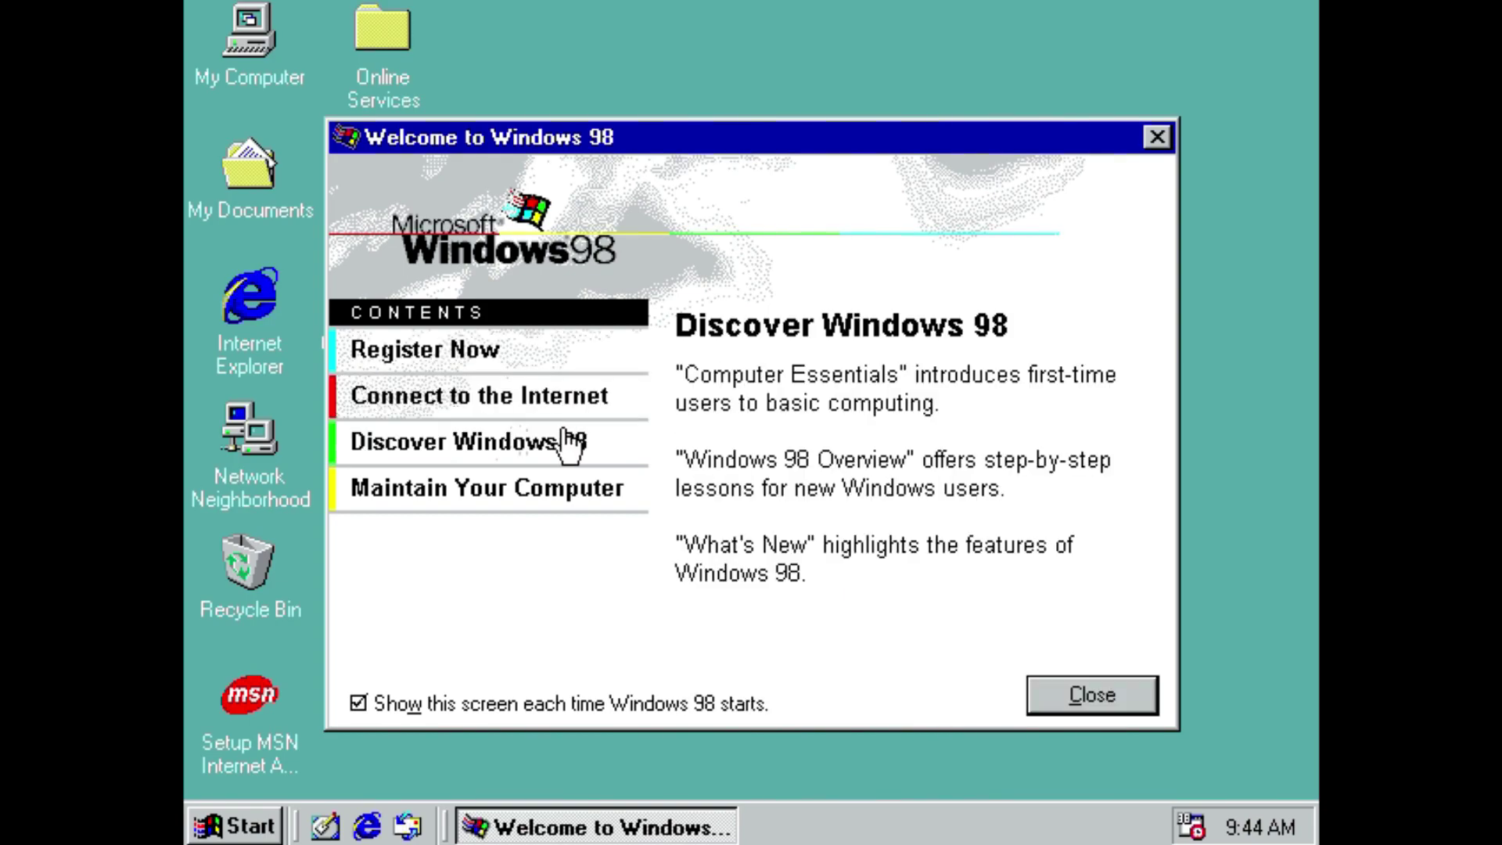
pyautogui.moveTo(564, 501)
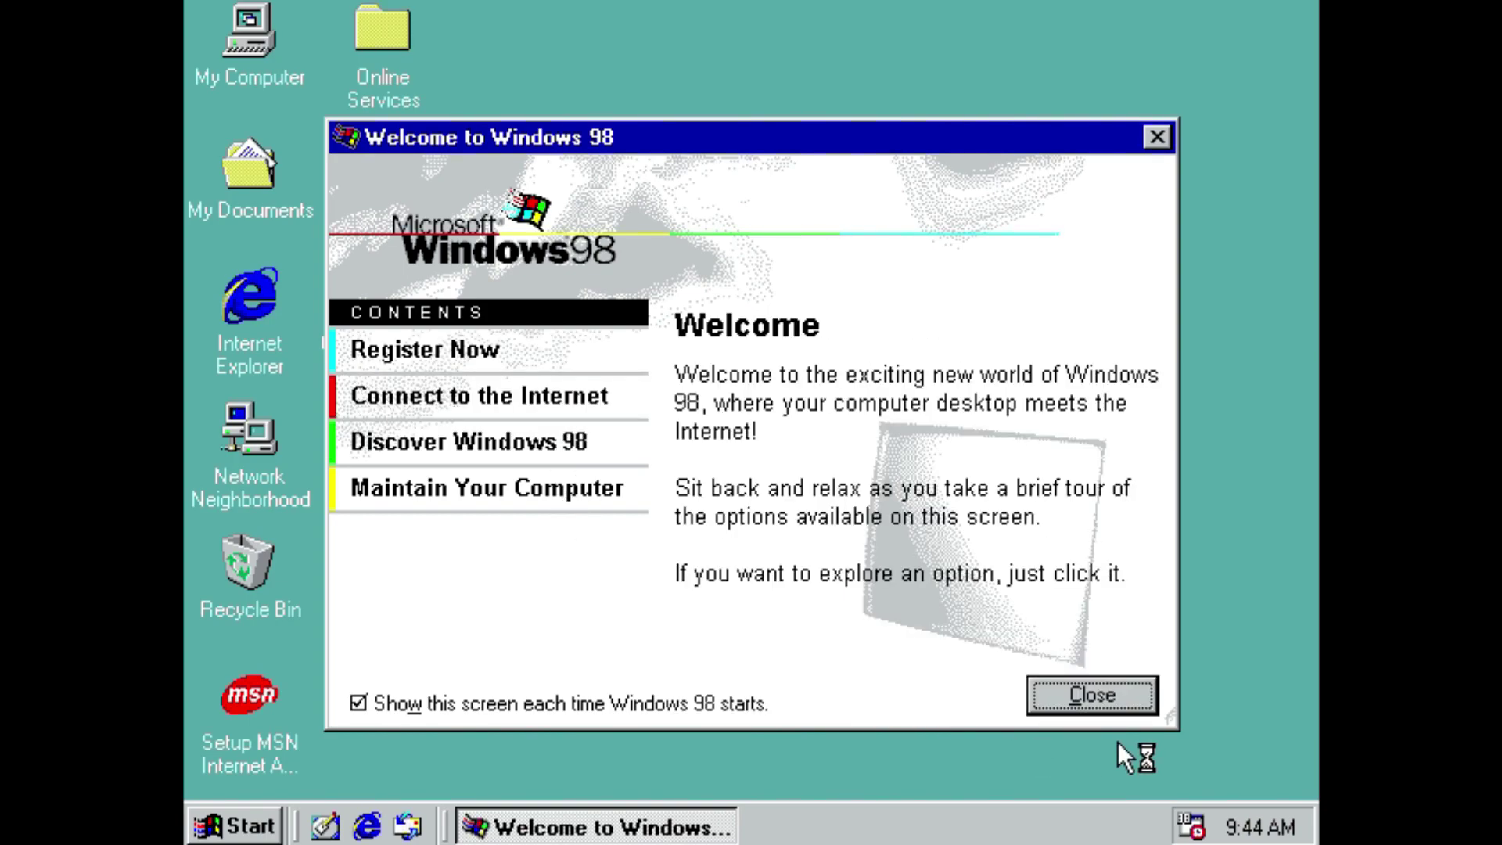
pyautogui.click(1095, 696)
pyautogui.click(1081, 691)
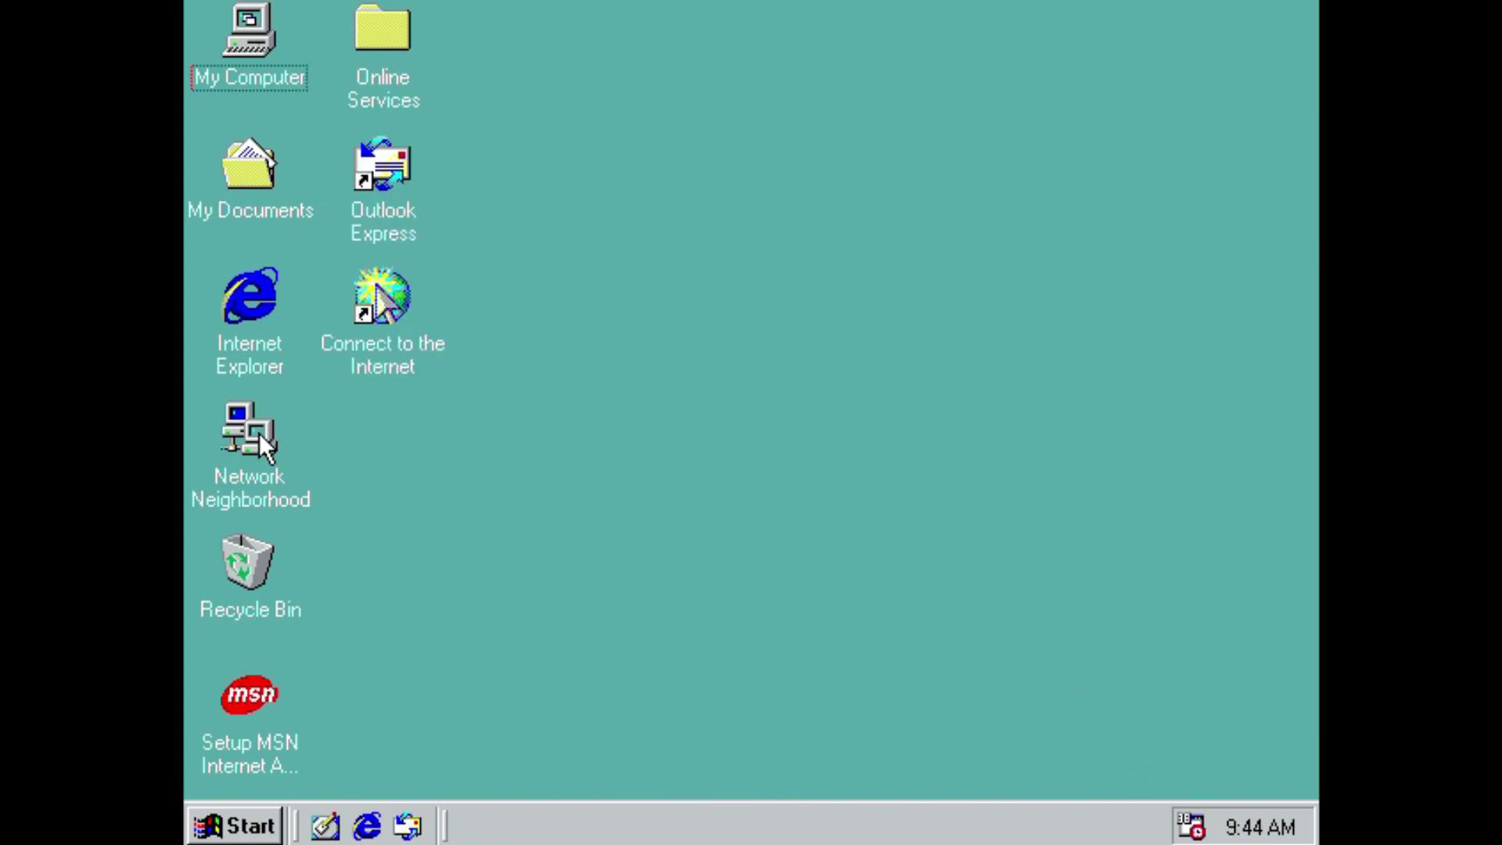
pyautogui.click(245, 829)
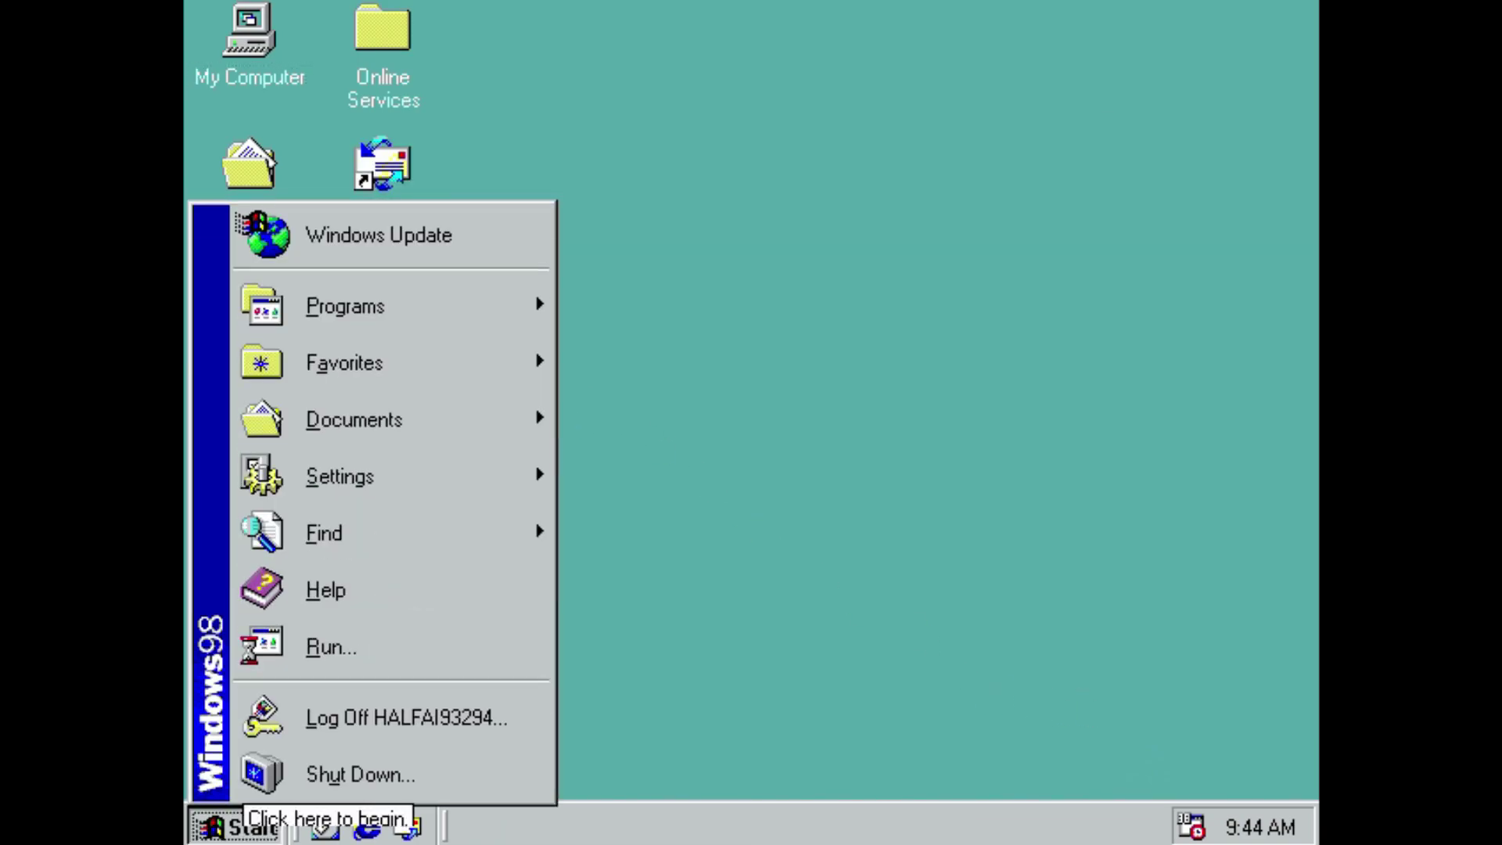
pyautogui.click(921, 507)
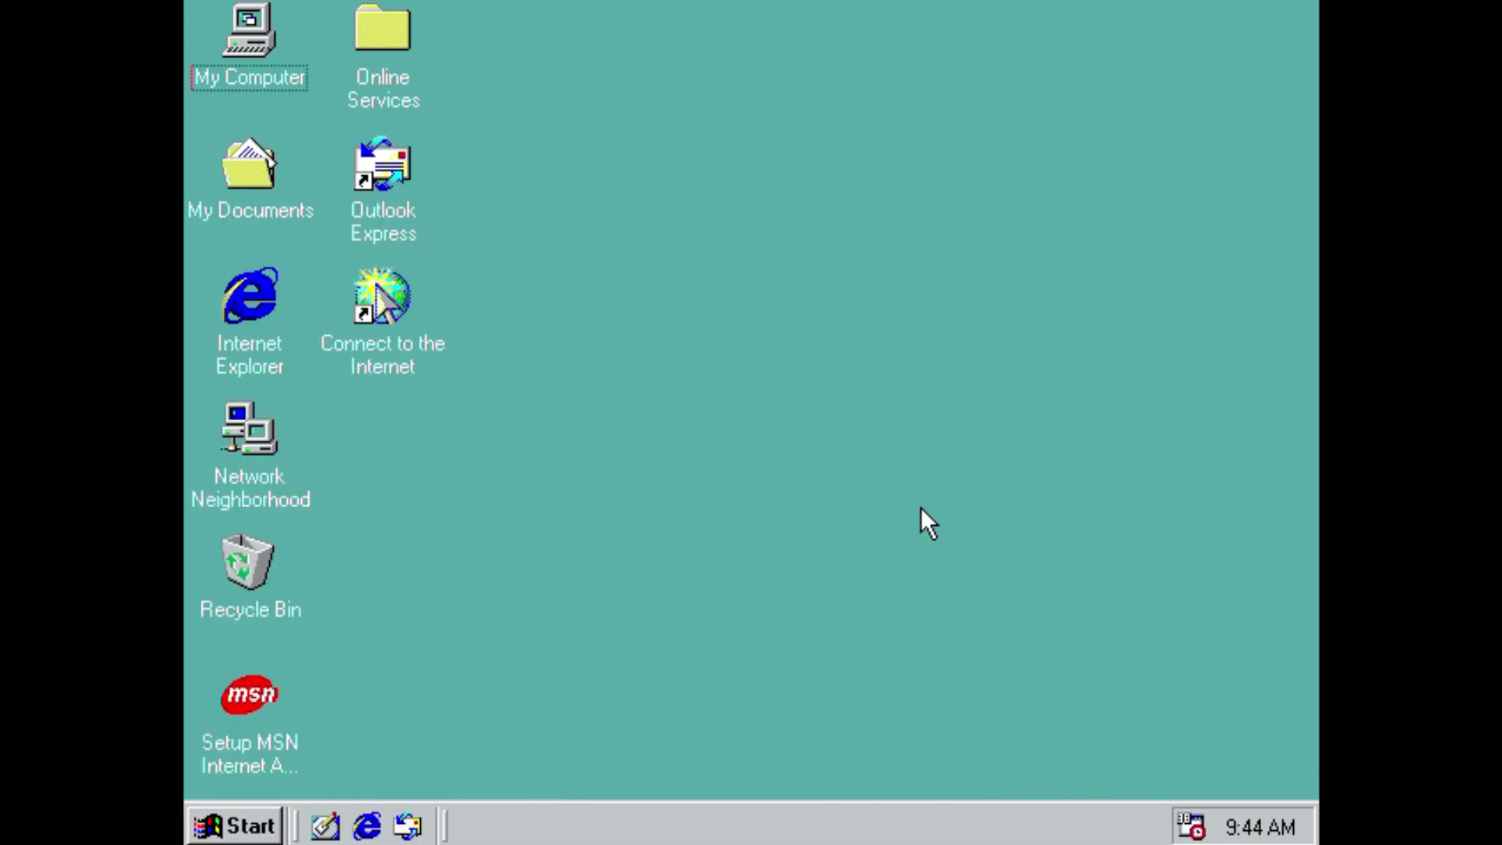
# - Open the desktop's Display Properties and examine its appearance, screen saver, monitor and web options
pyautogui.rightClick(921, 507)
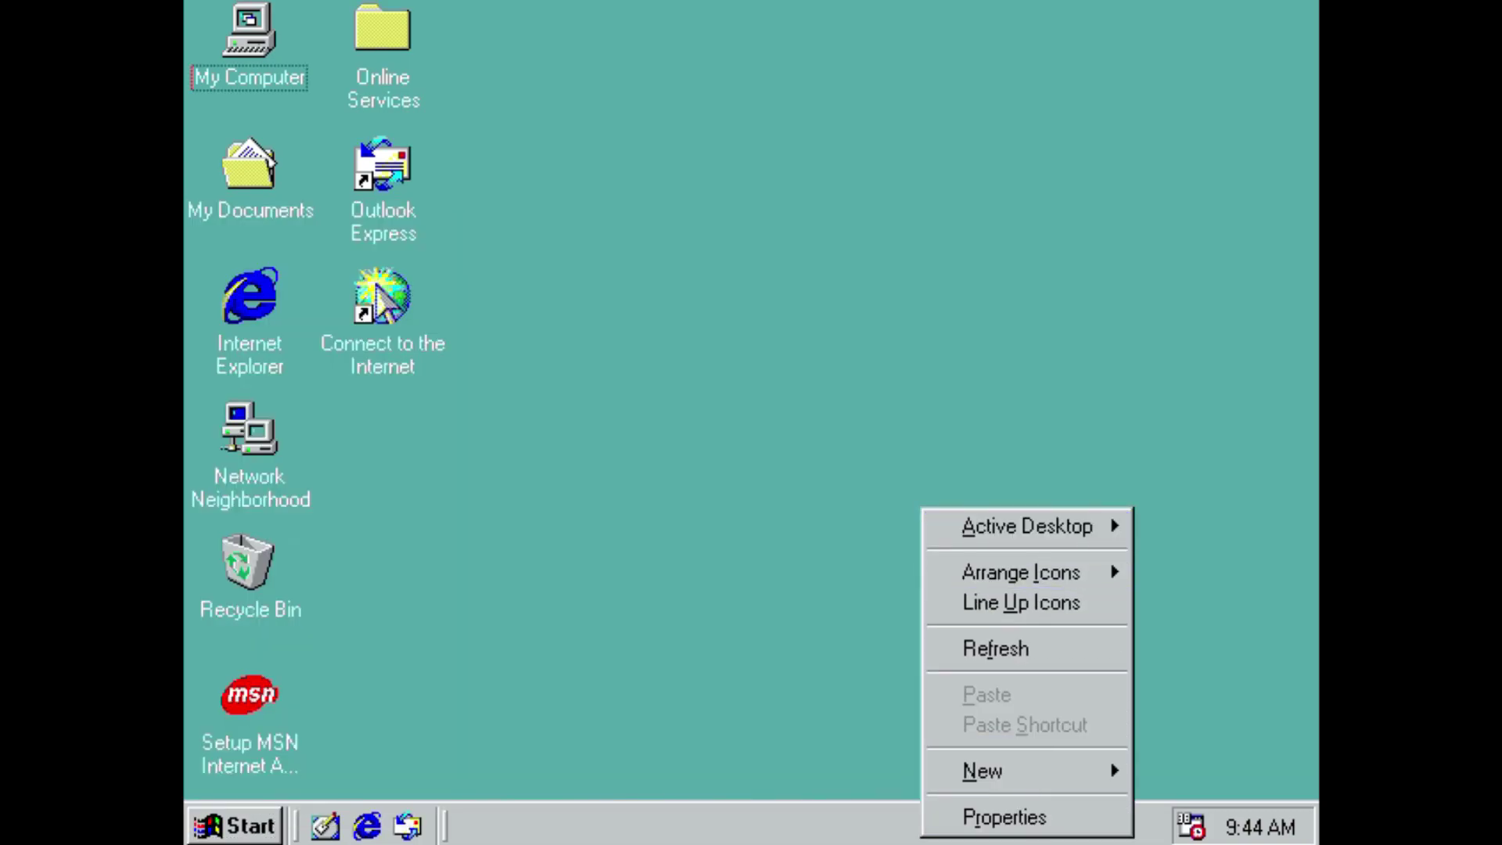
pyautogui.click(1033, 829)
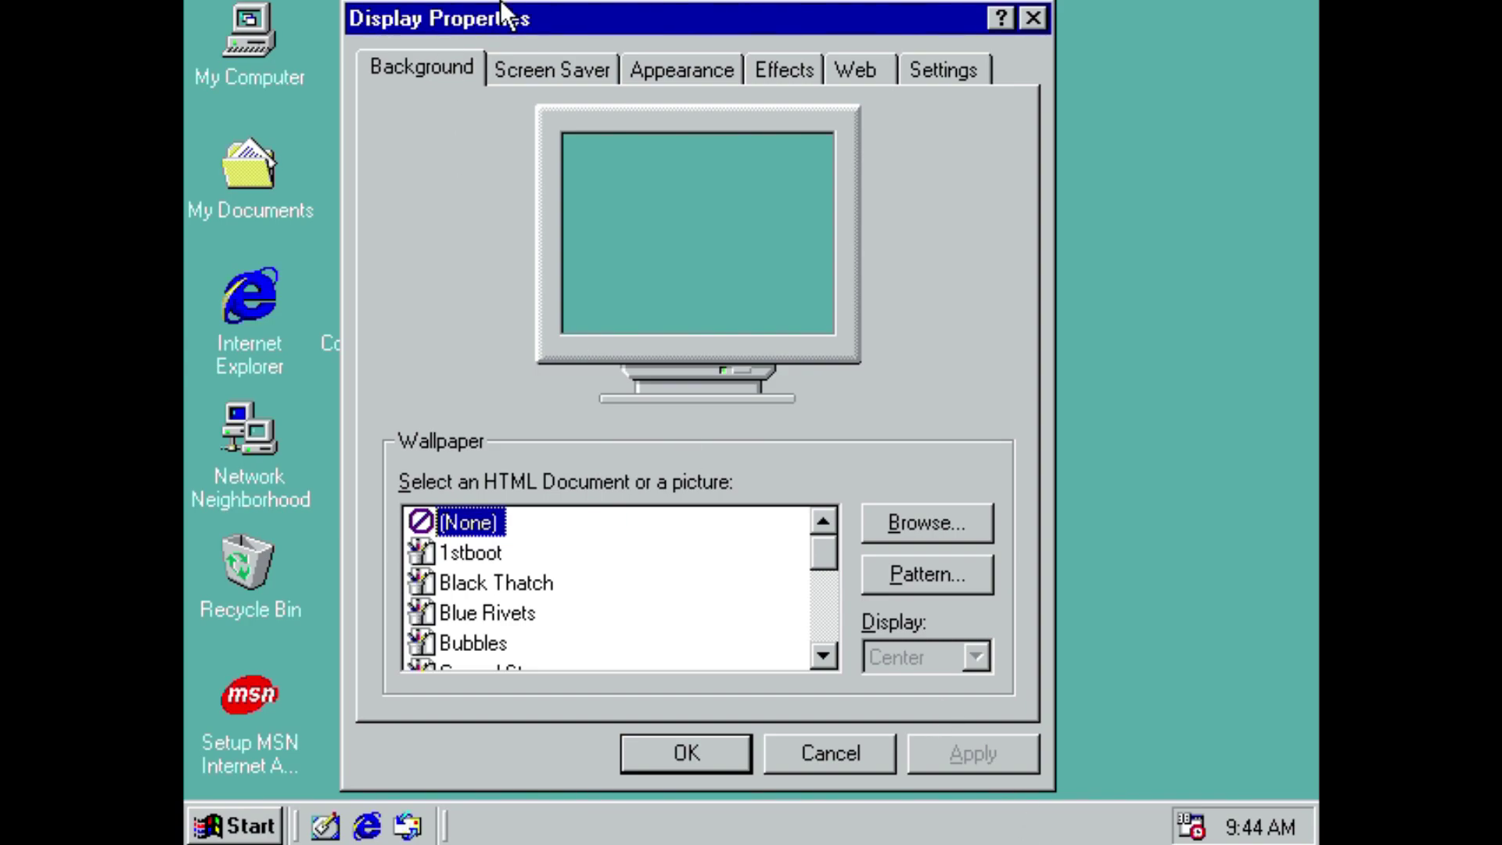
pyautogui.click(670, 71)
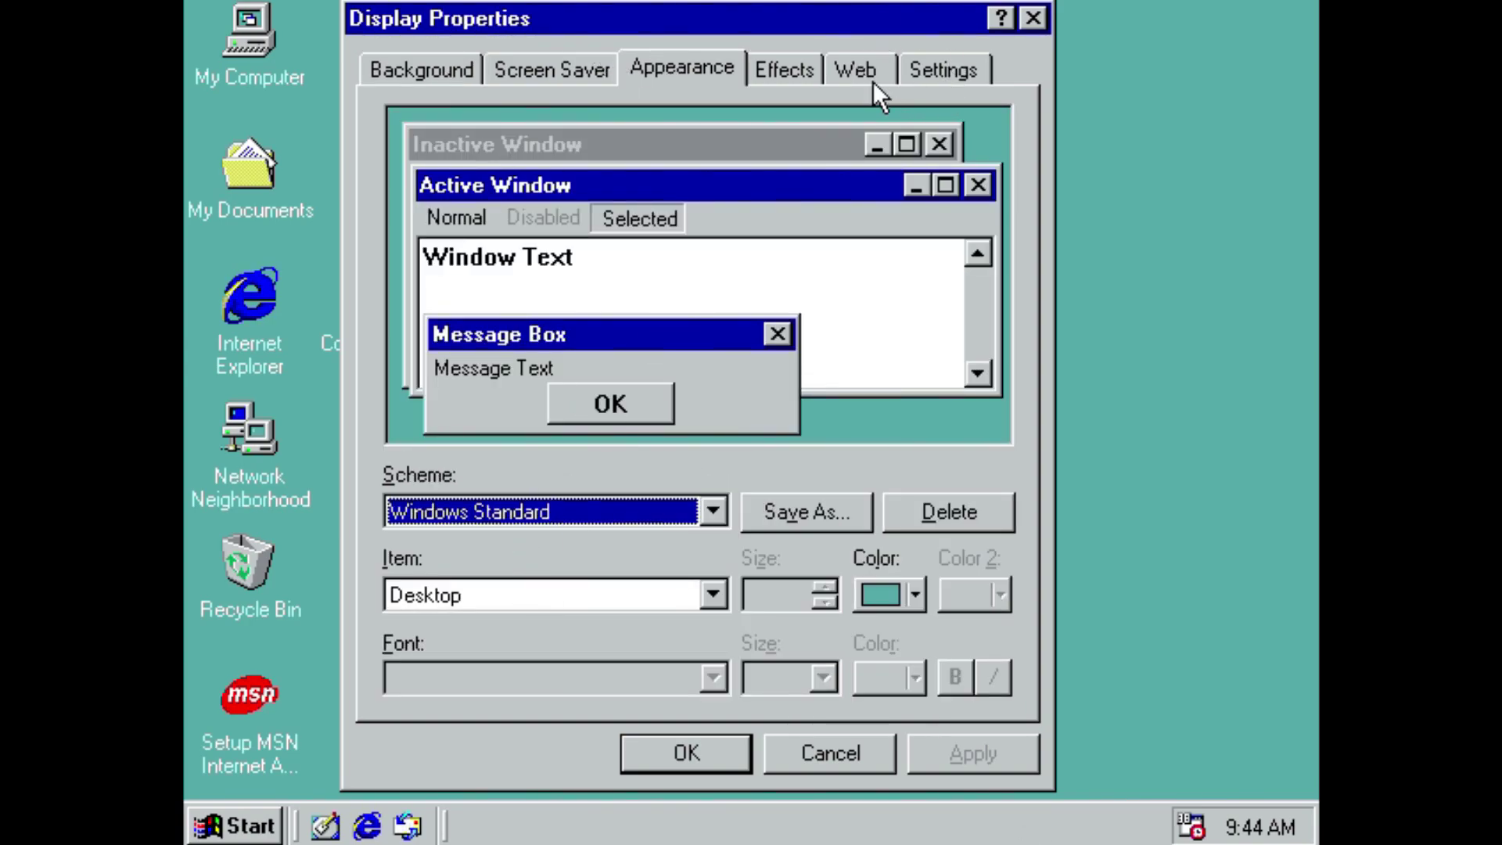
pyautogui.click(552, 70)
pyautogui.click(681, 70)
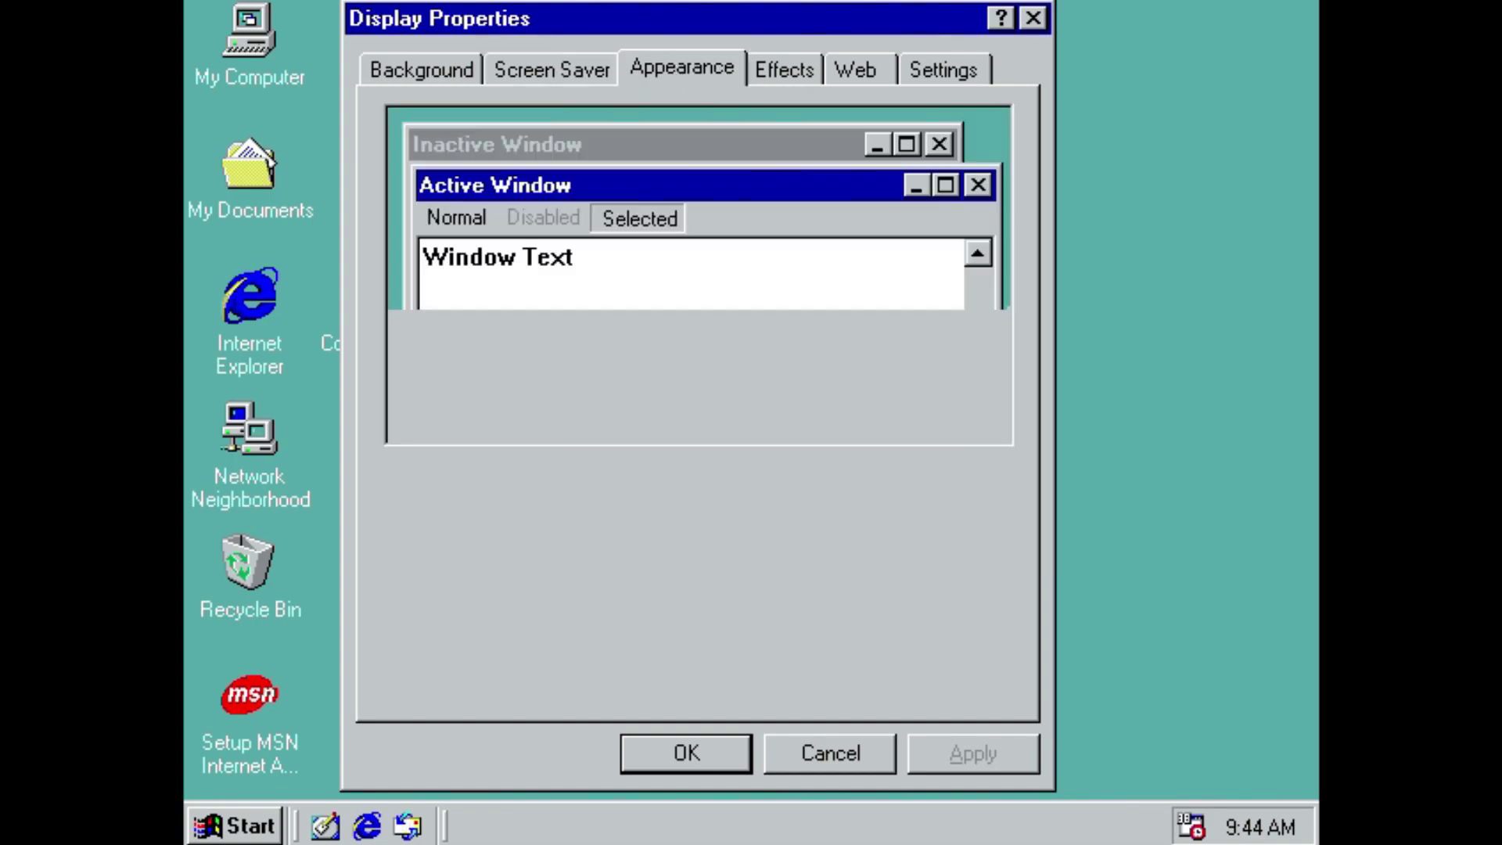
pyautogui.click(751, 64)
pyautogui.click(901, 70)
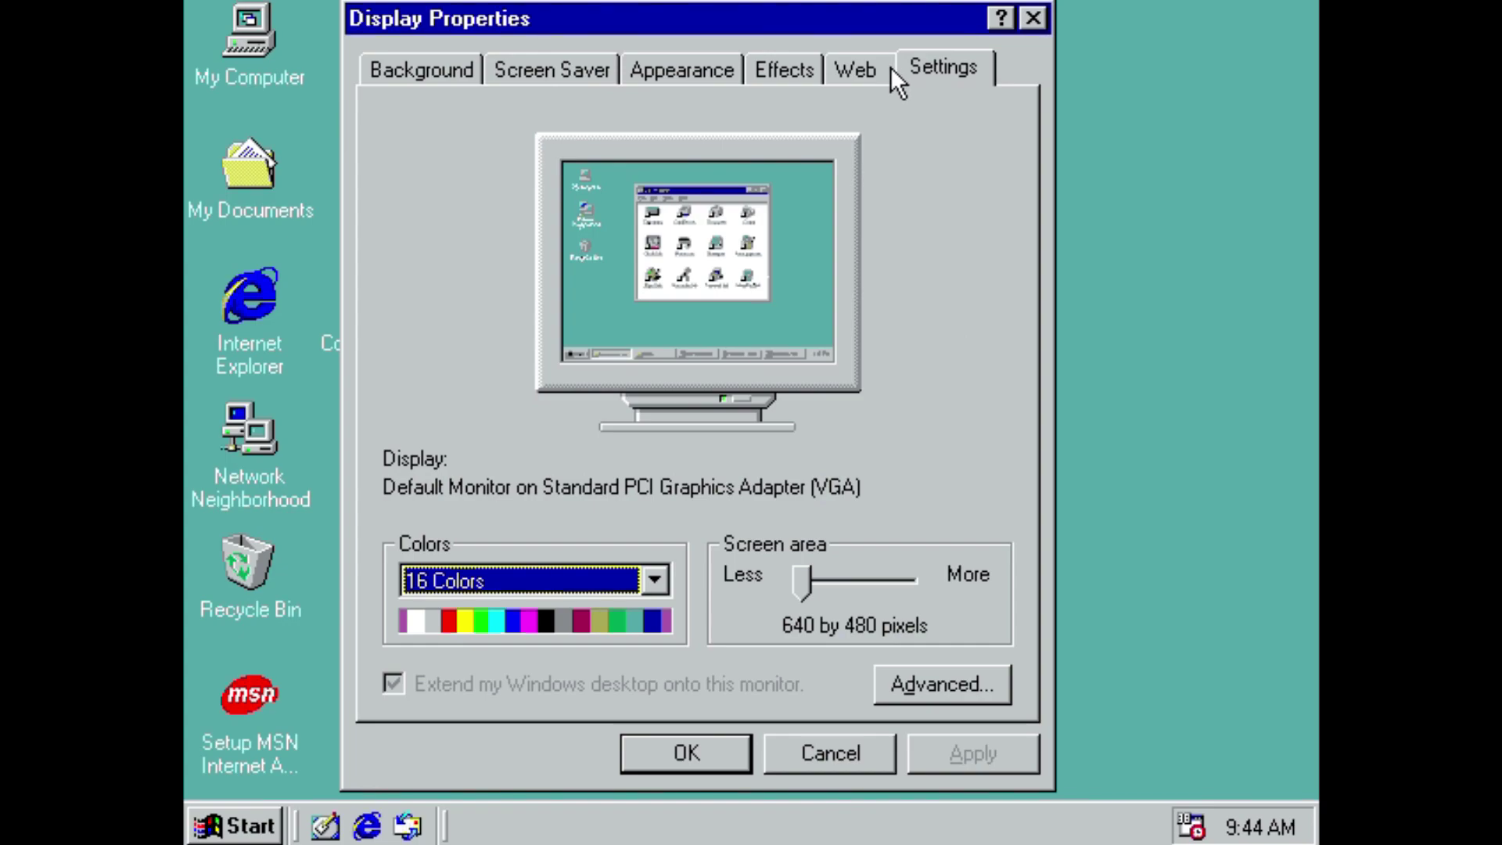
pyautogui.click(858, 57)
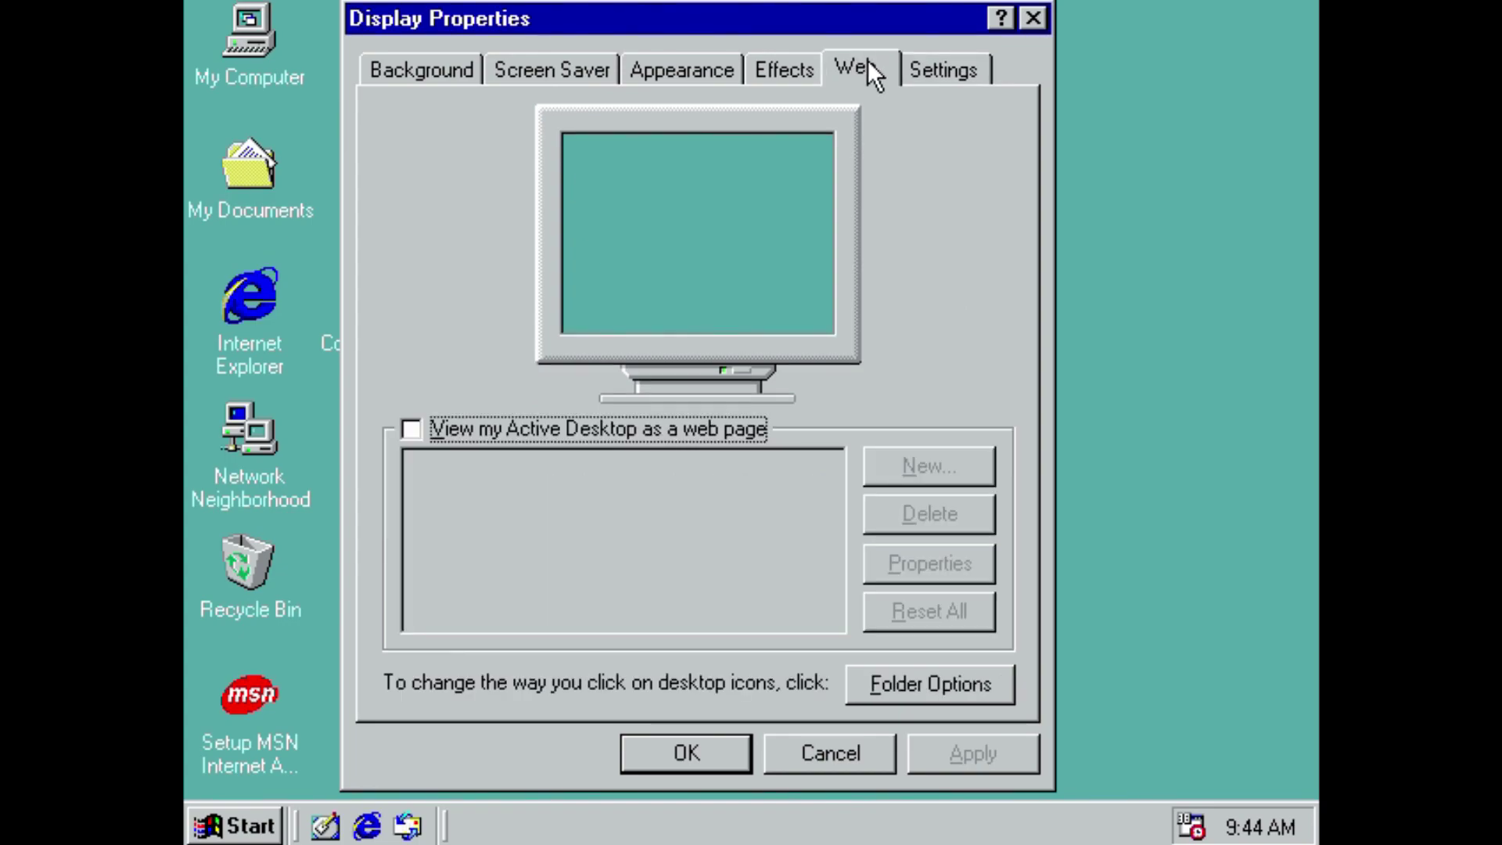
# - Set the display's color depth to 2 Colors, apply it and decline restarting the computer
pyautogui.click(927, 67)
pyautogui.click(805, 588)
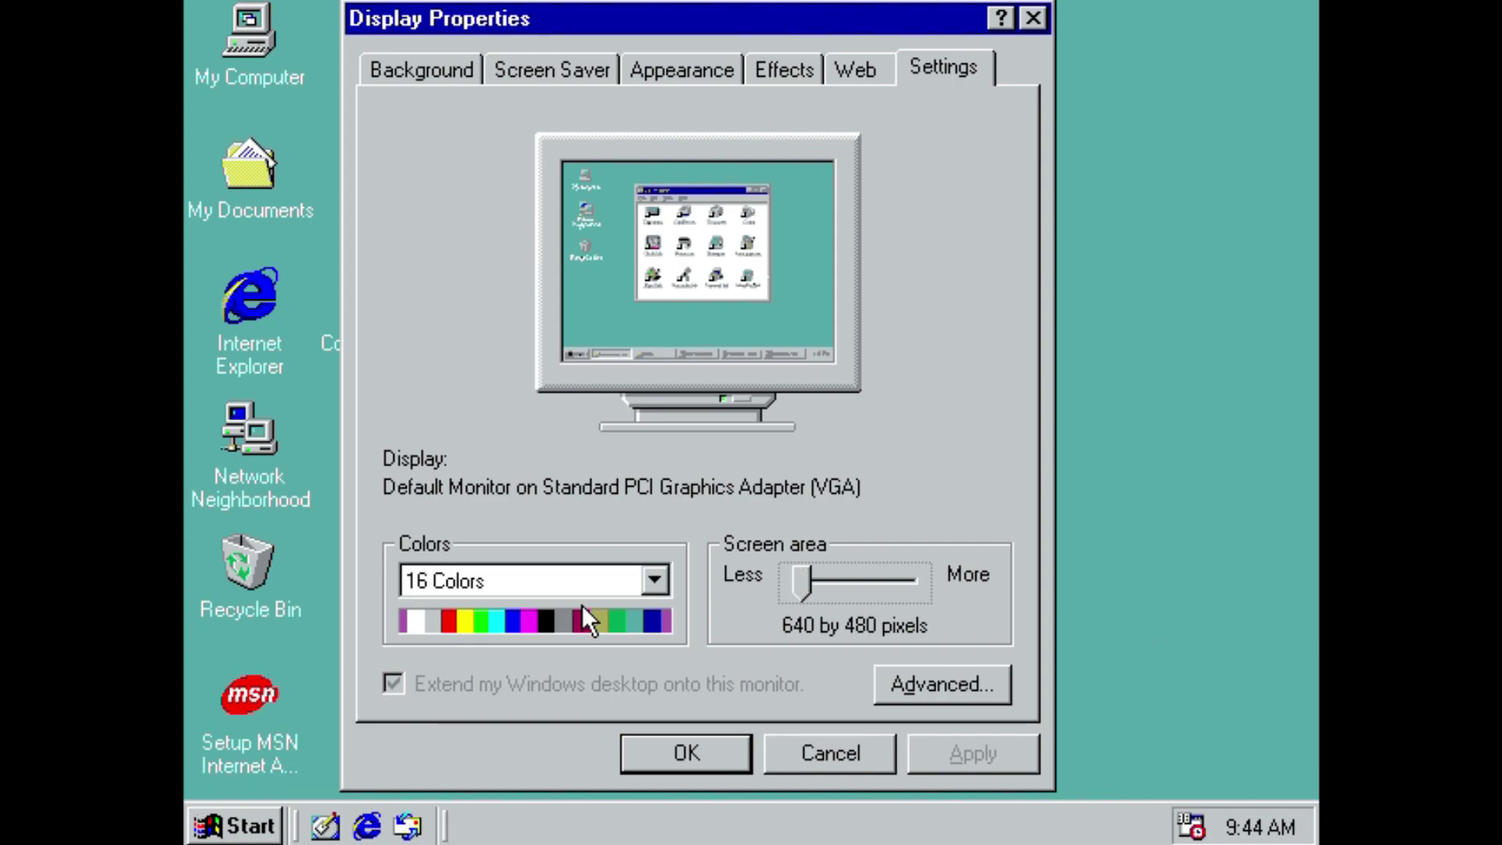
pyautogui.click(655, 578)
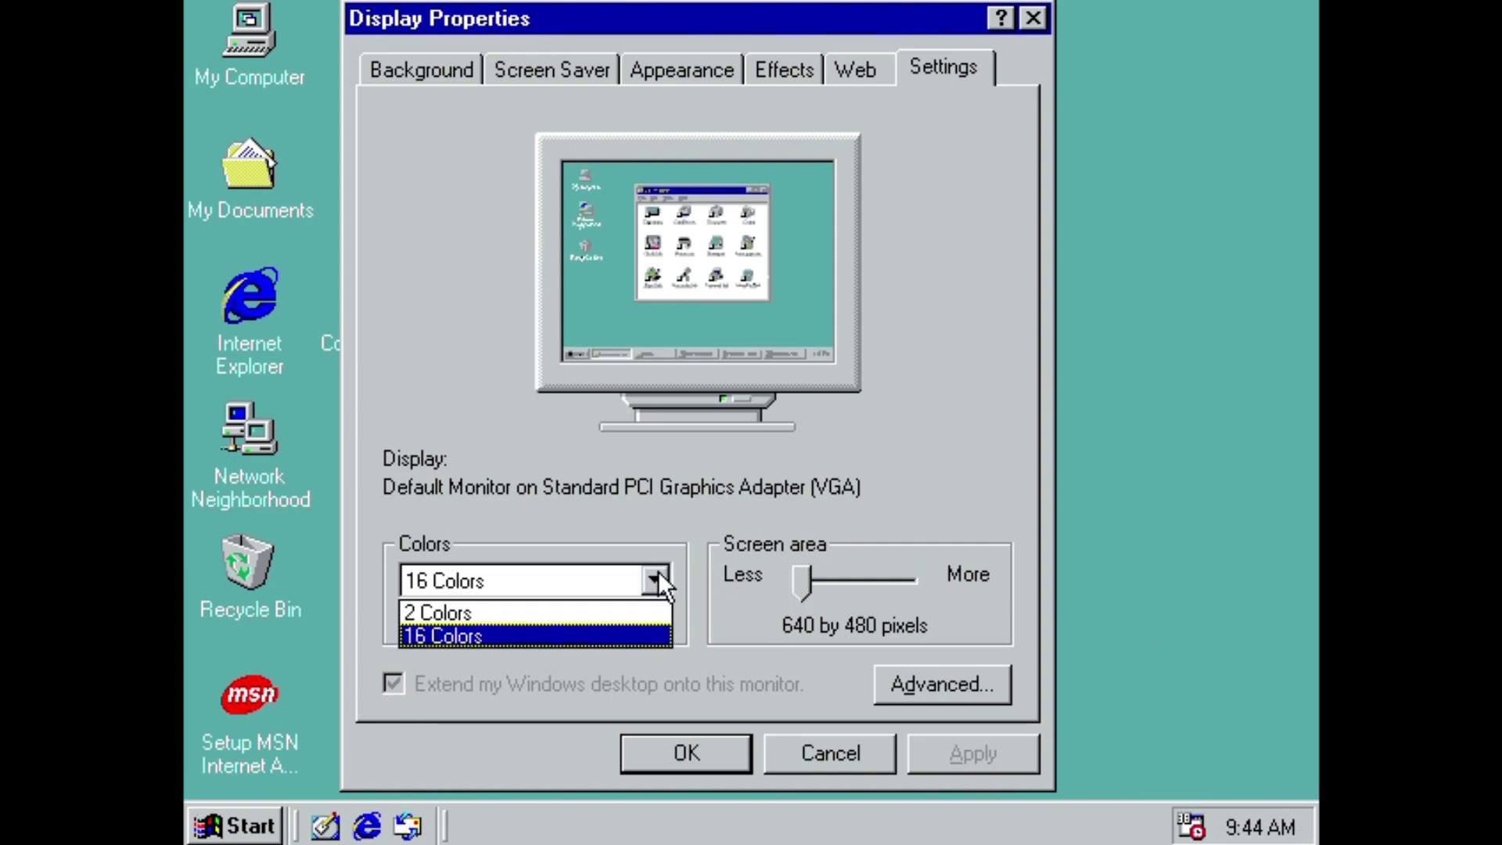
pyautogui.click(660, 610)
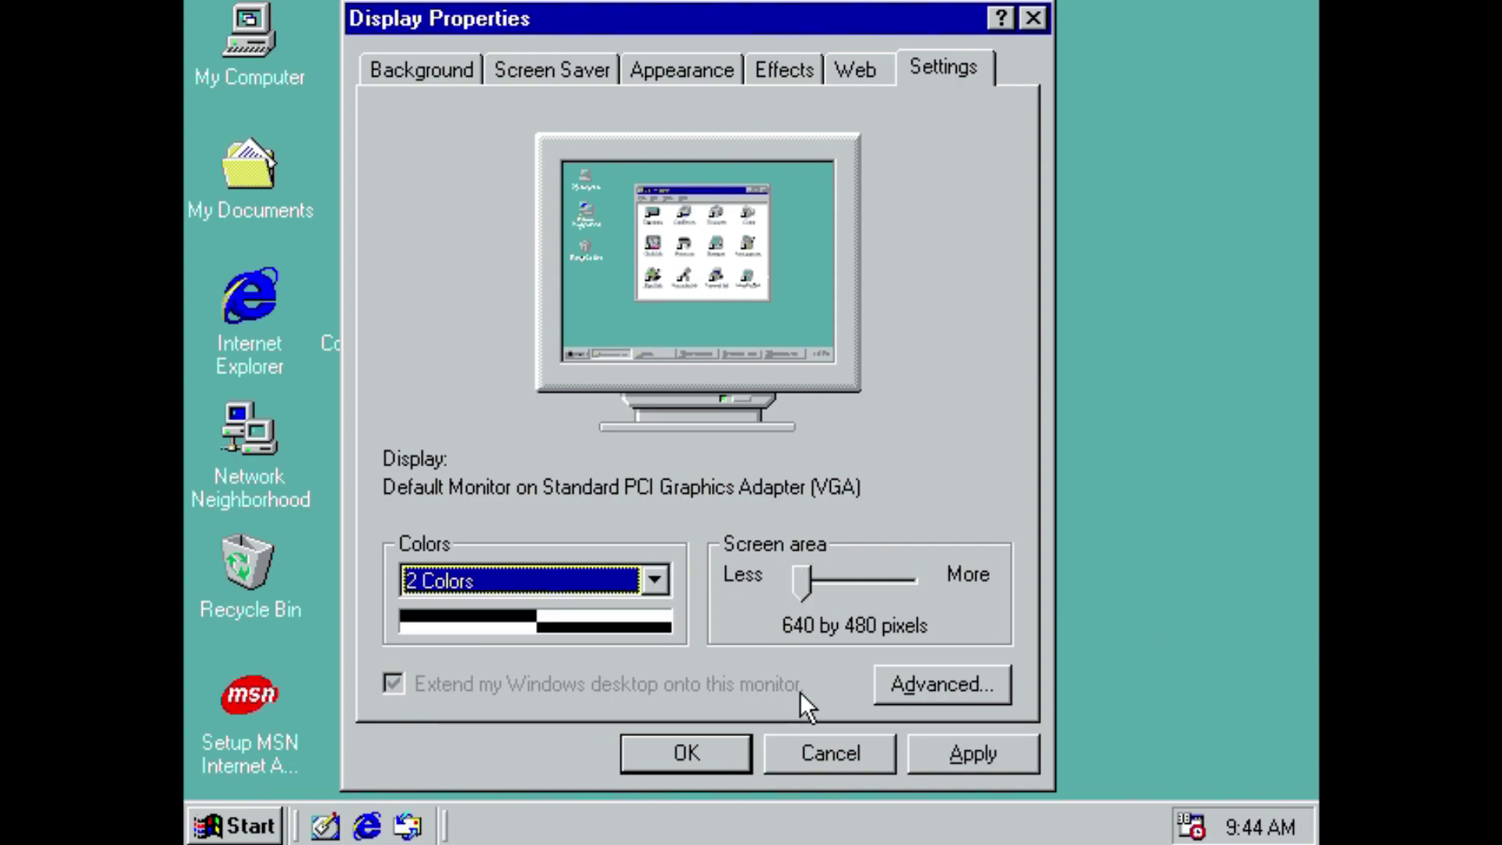
pyautogui.click(971, 752)
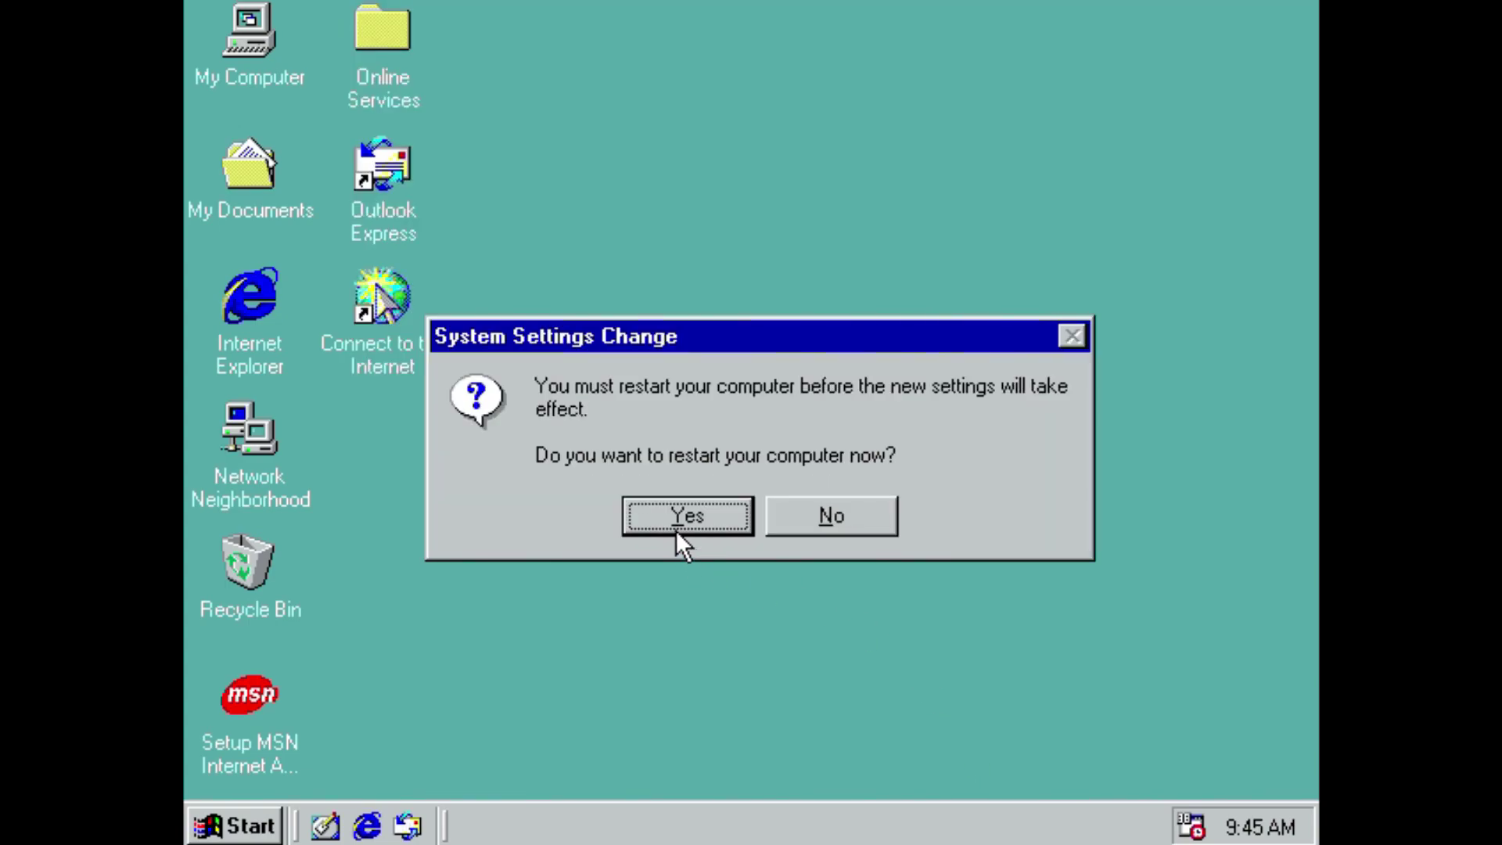
pyautogui.click(843, 540)
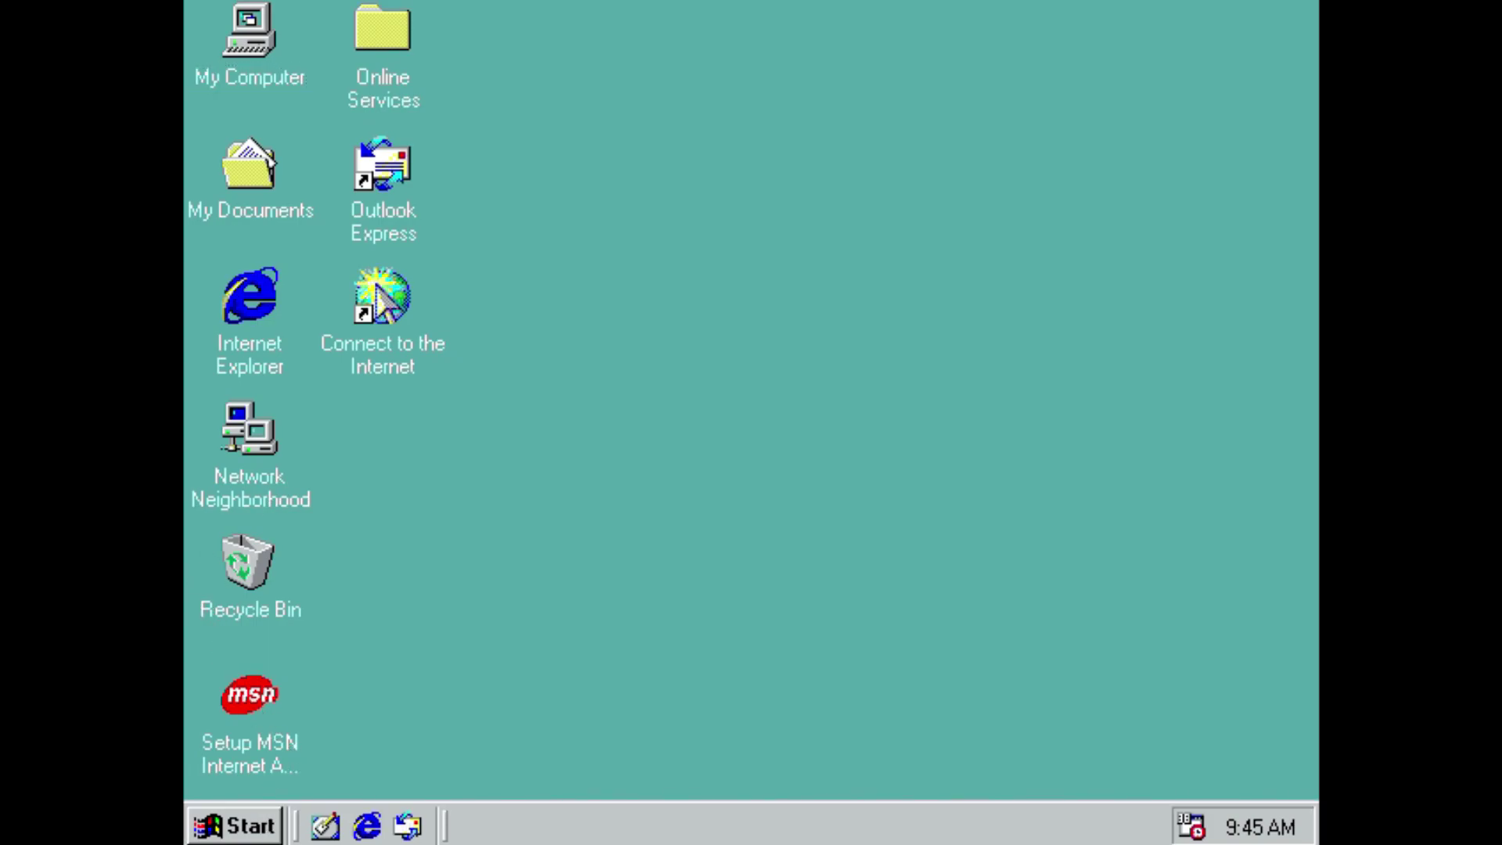
# - Open the CD Player from the Entertainment accessories, move its window to mid-desktop for a look and close it
pyautogui.click(264, 835)
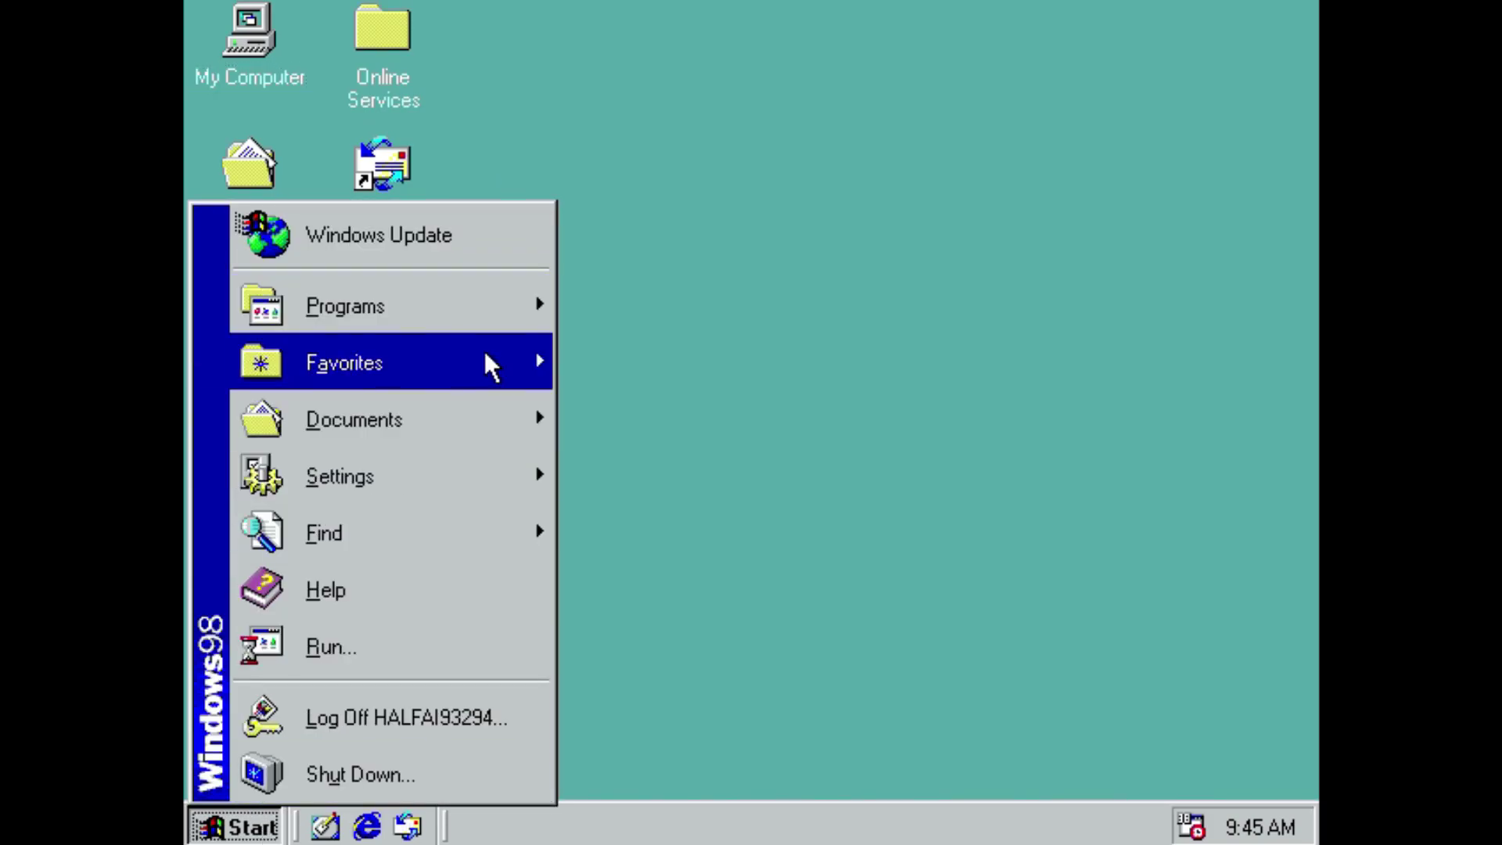
pyautogui.moveTo(508, 297)
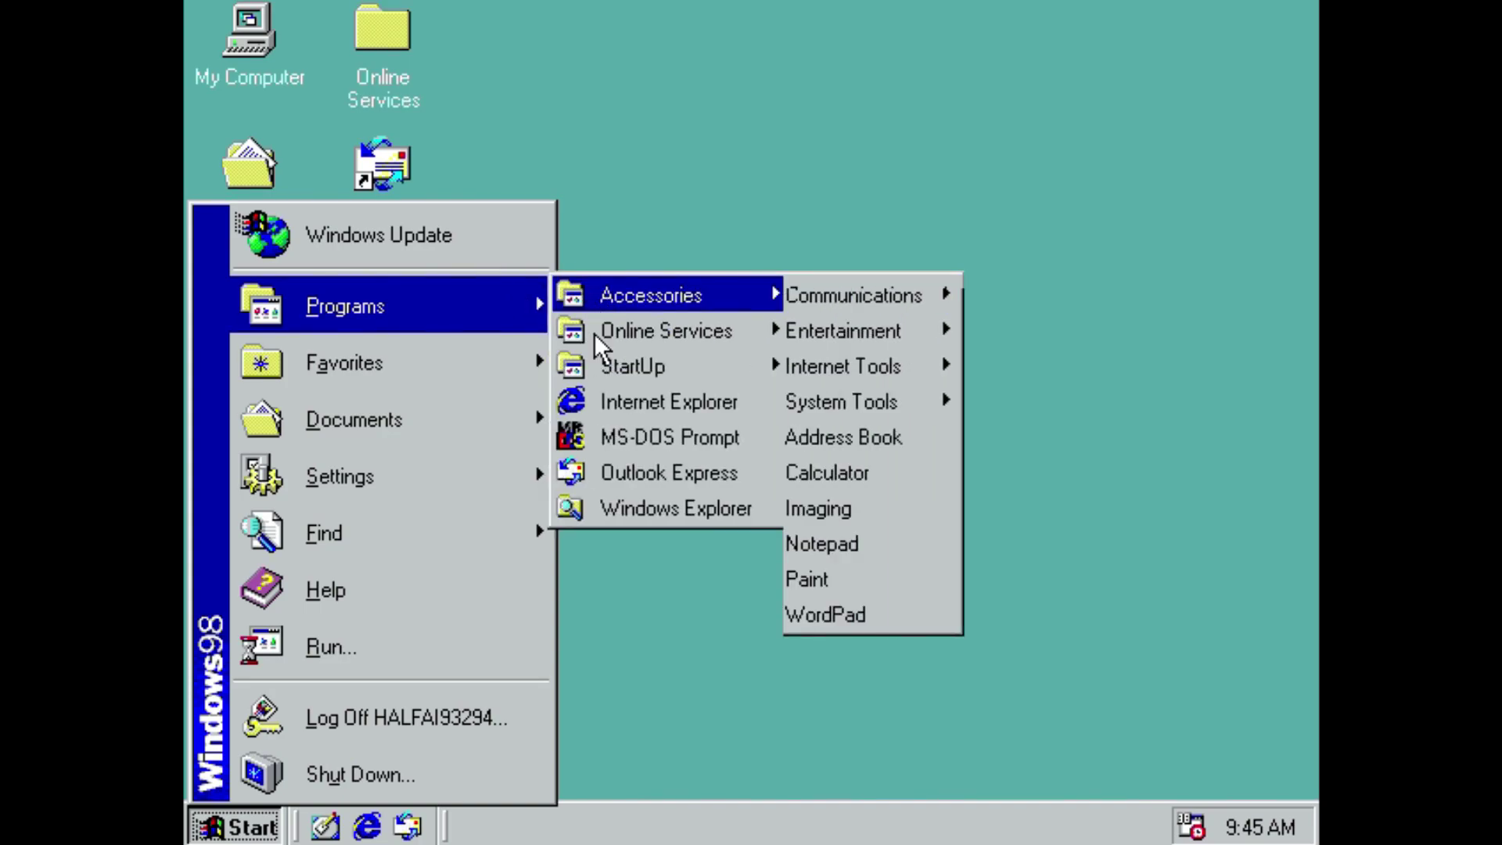
pyautogui.moveTo(598, 357)
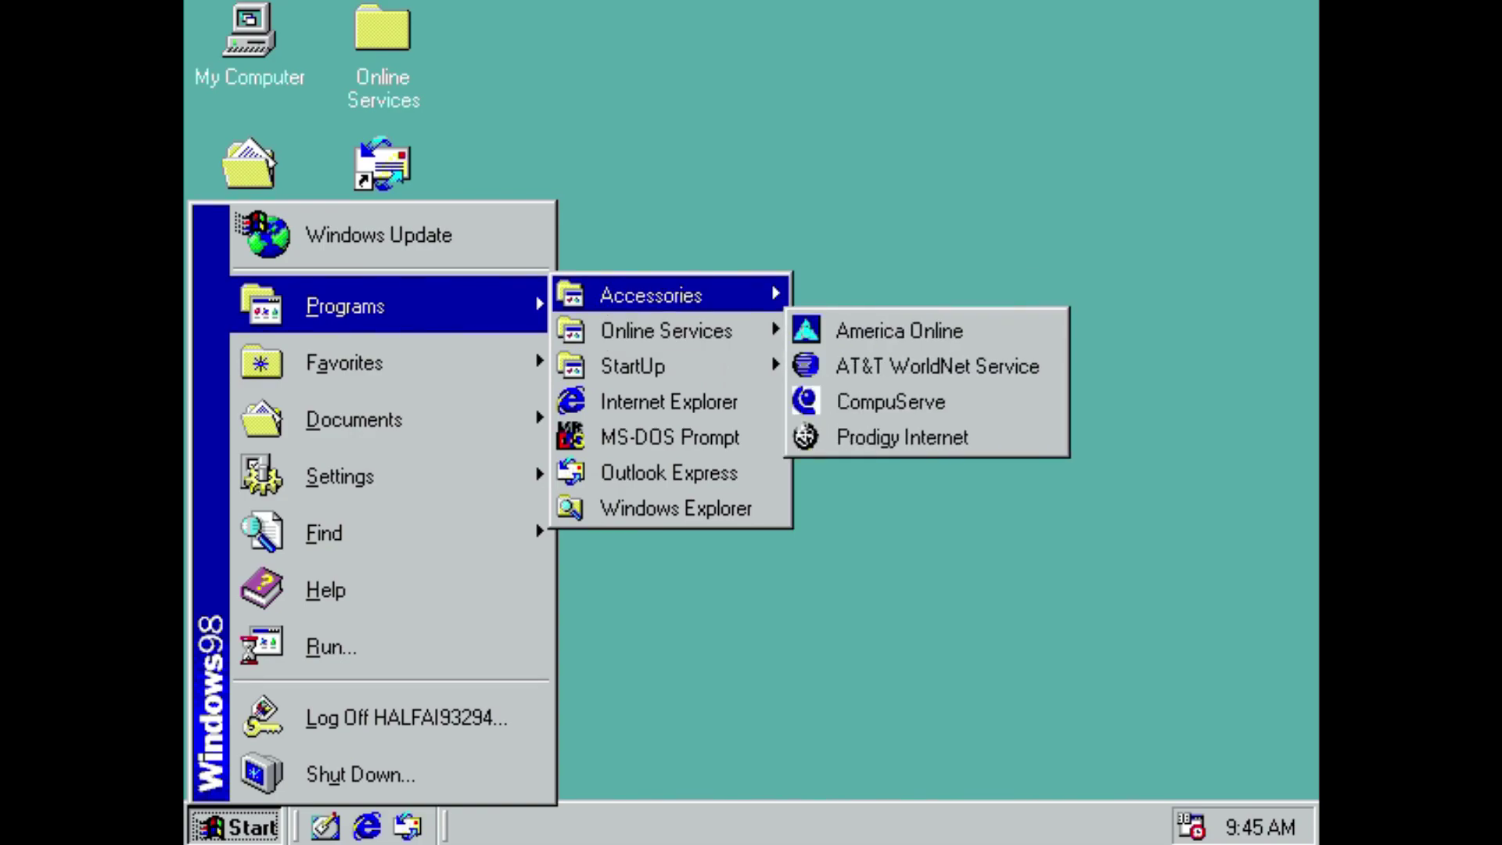
pyautogui.moveTo(600, 306)
pyautogui.moveTo(924, 328)
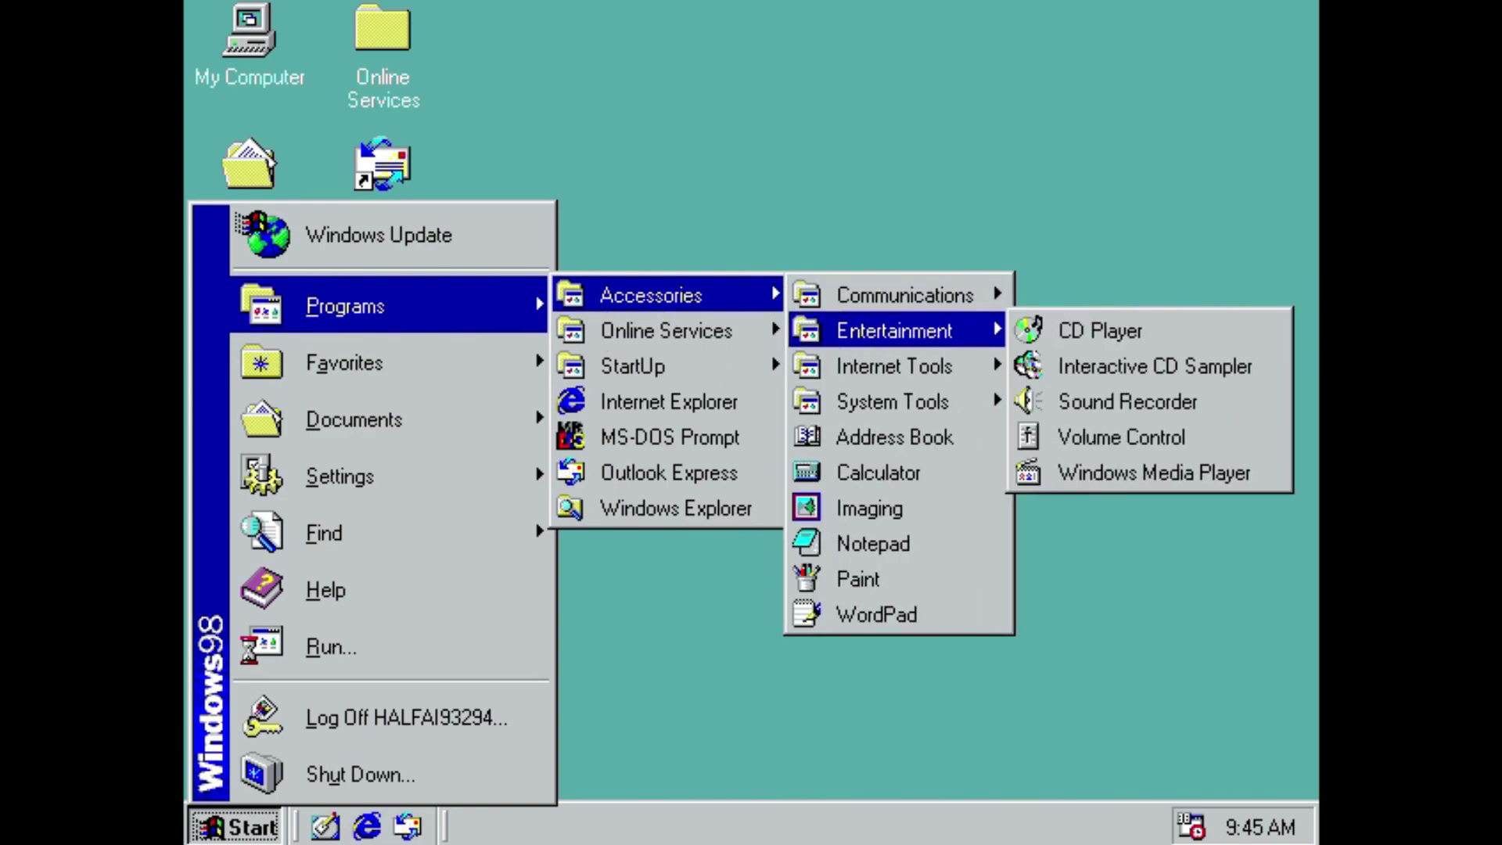
pyautogui.click(1055, 332)
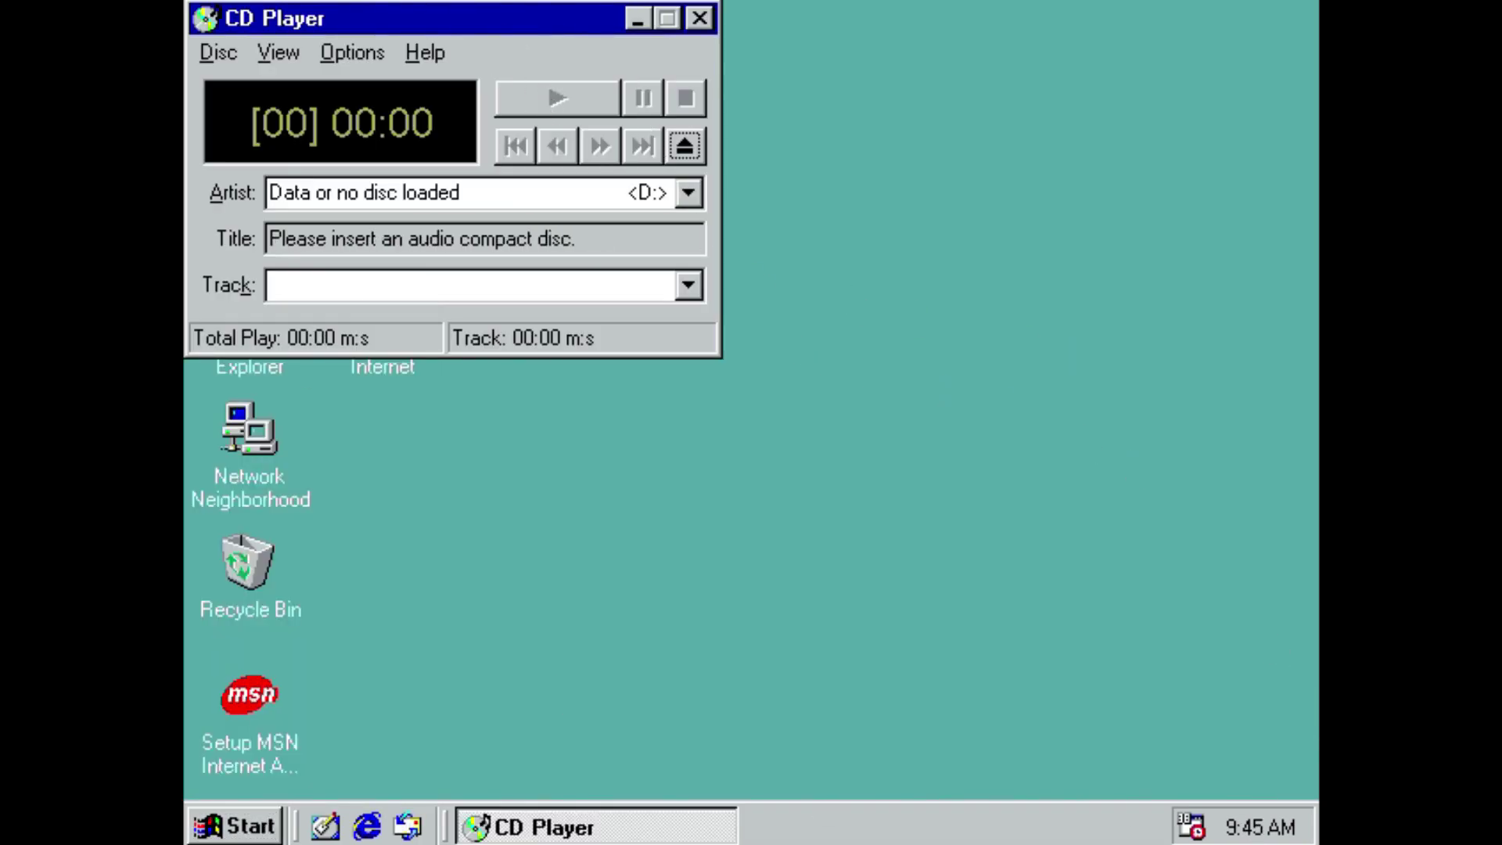
pyautogui.moveTo(500, 23); pyautogui.dragTo(939, 227)
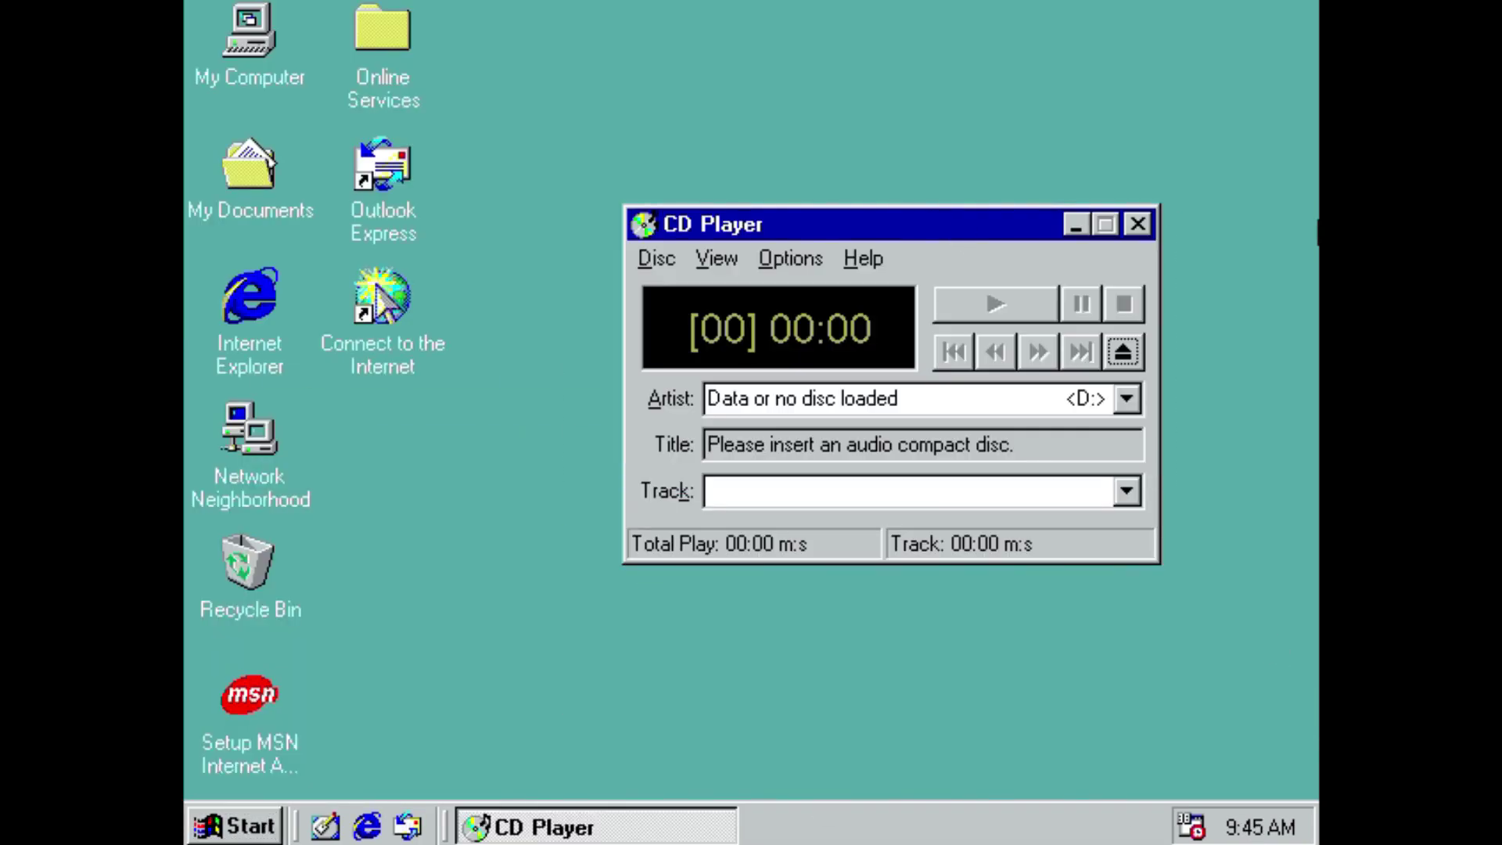
pyautogui.click(1140, 227)
# - Examine the available favorites and programs, the desktop's context options and the taskbar's toolbar choices
pyautogui.click(231, 828)
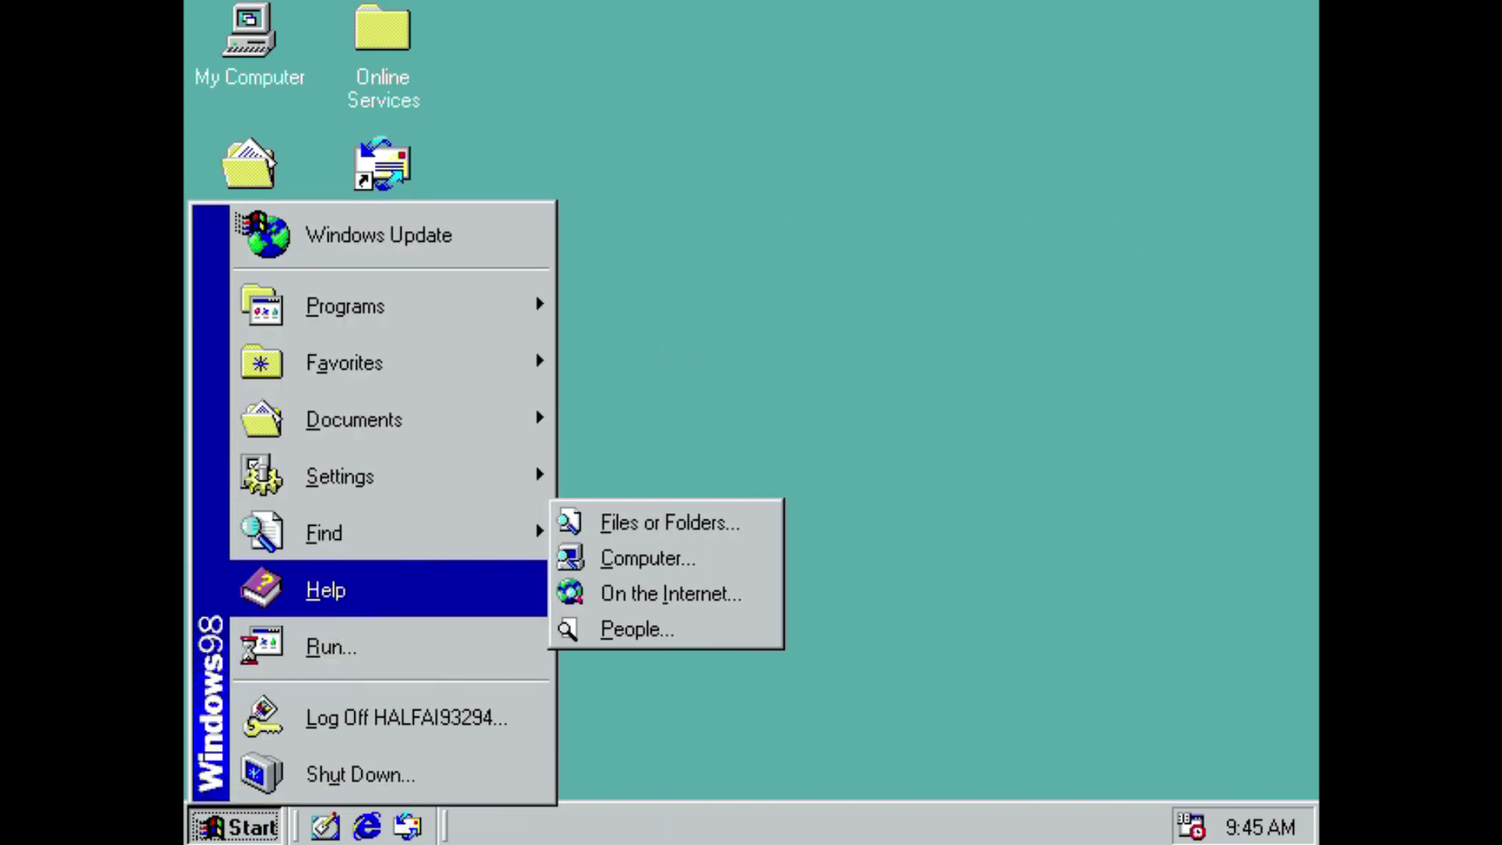
pyautogui.moveTo(458, 360)
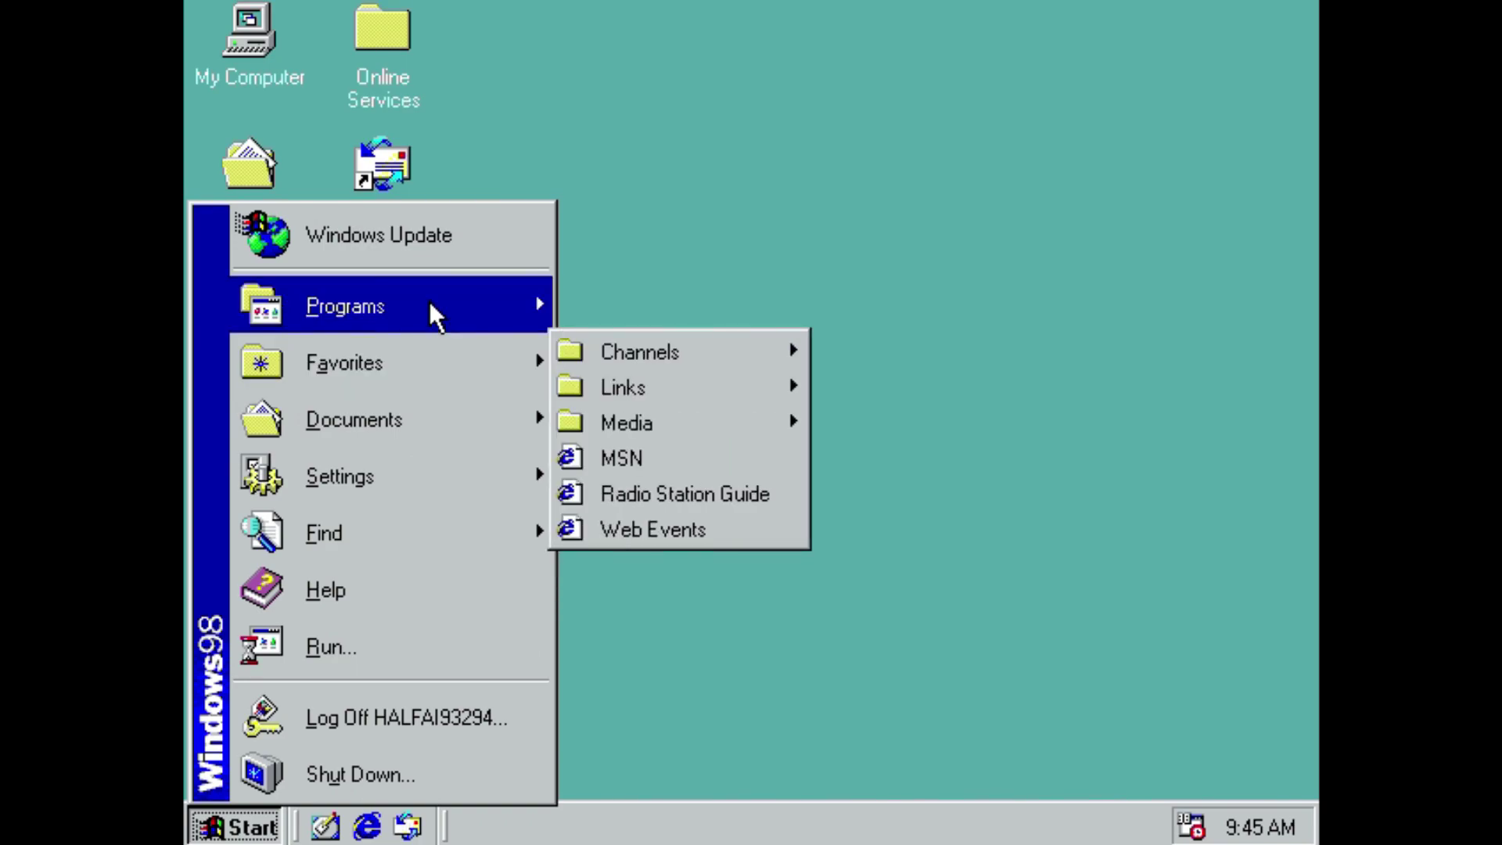
pyautogui.moveTo(428, 302)
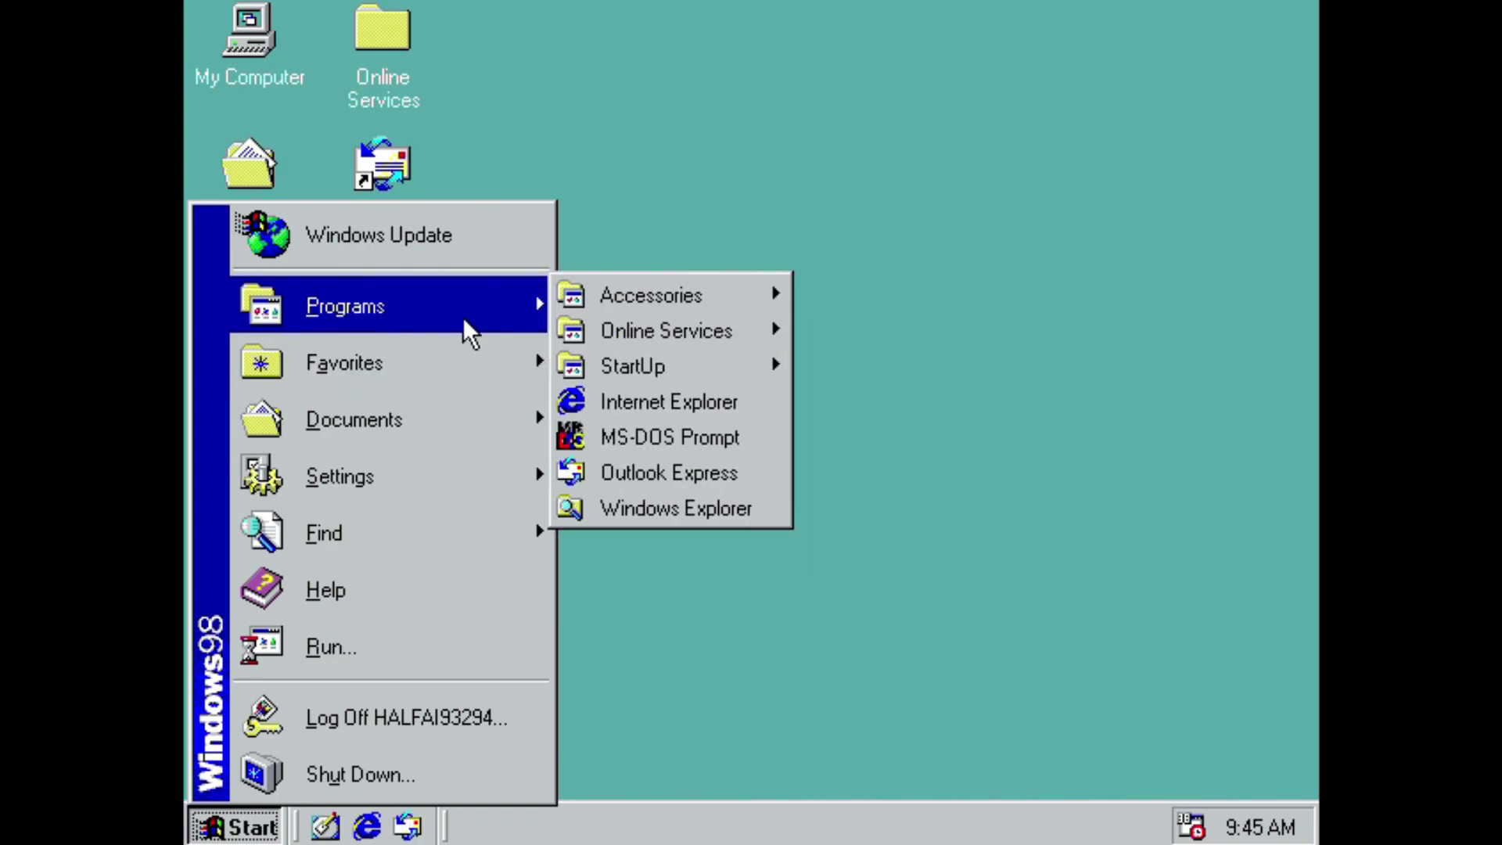
pyautogui.click(1064, 385)
pyautogui.rightClick(974, 316)
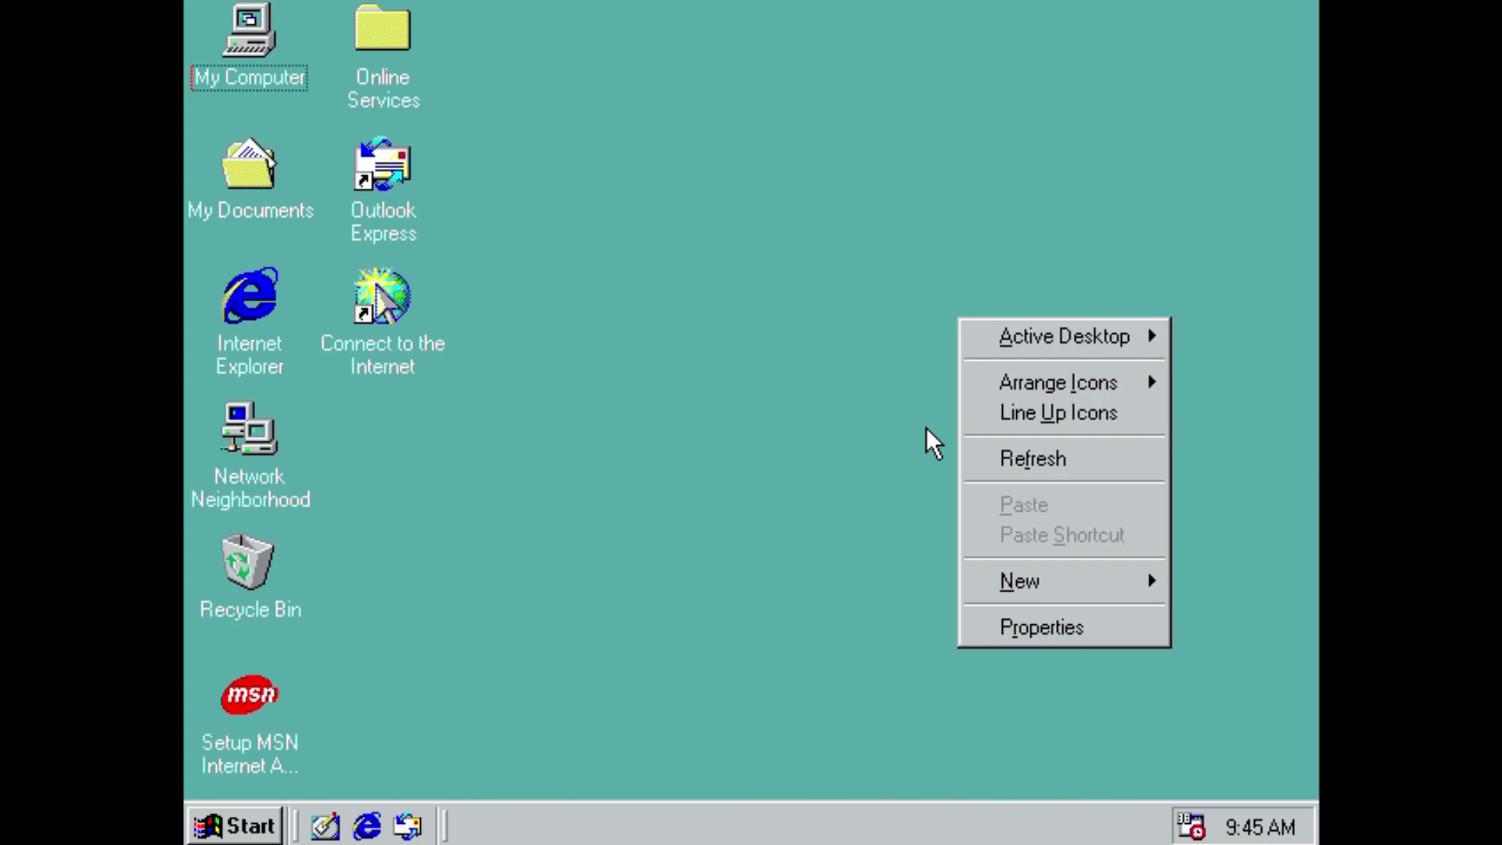
pyautogui.rightClick(926, 830)
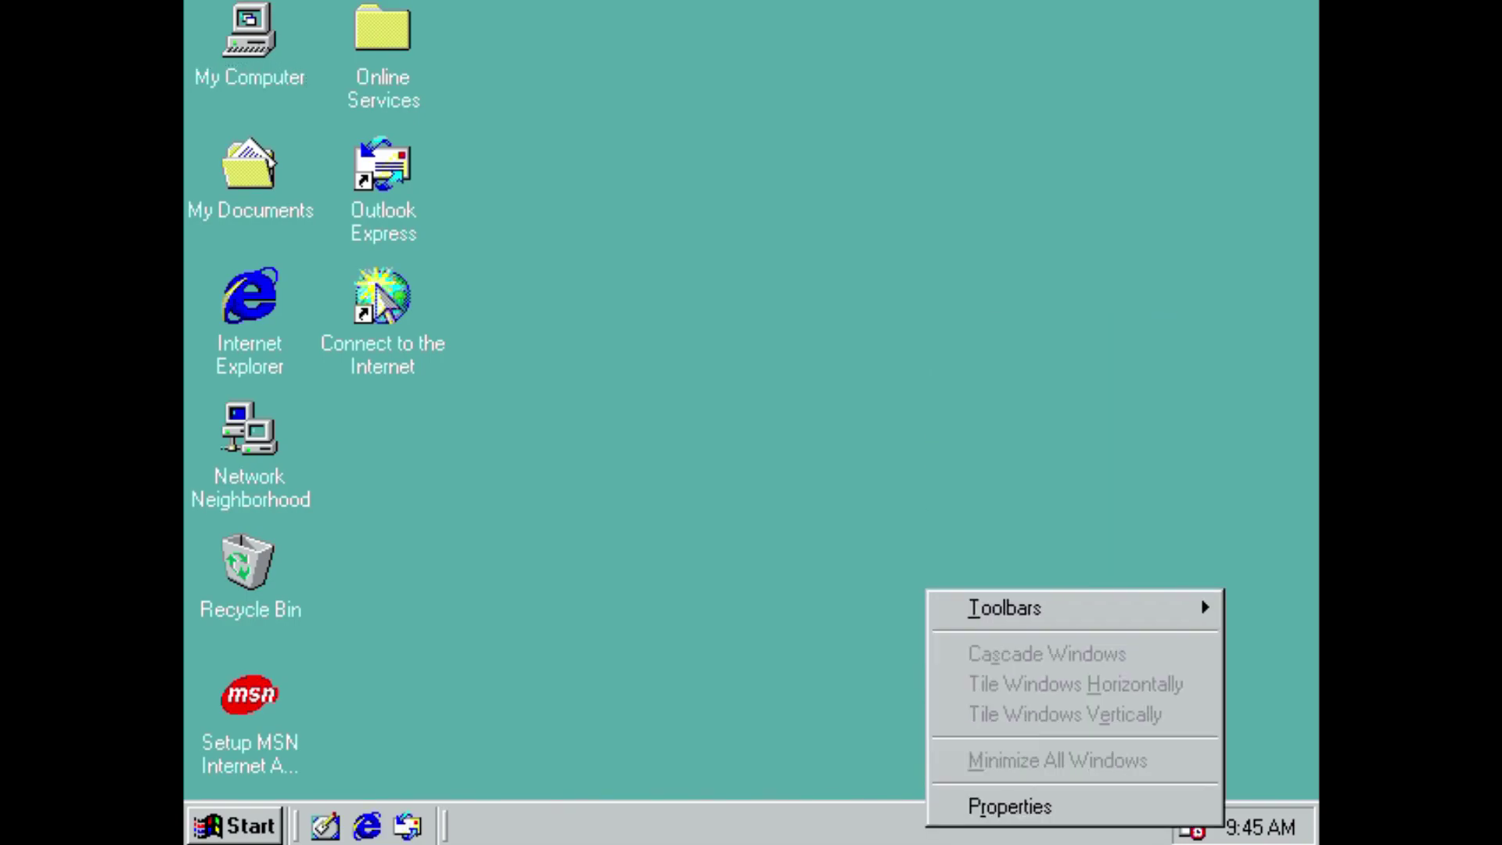
pyautogui.moveTo(1030, 602)
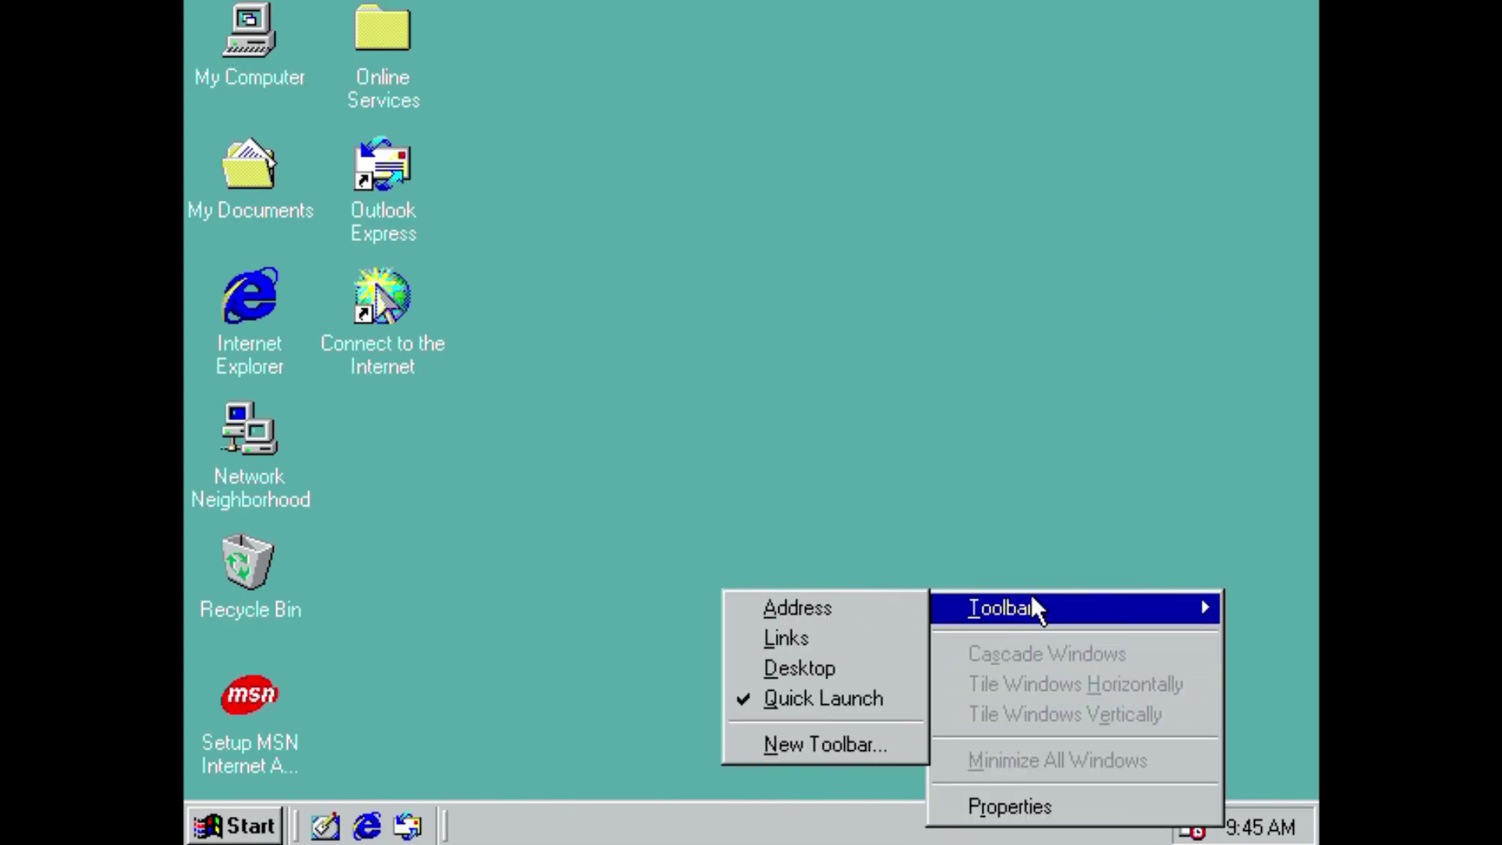
pyautogui.click(216, 788)
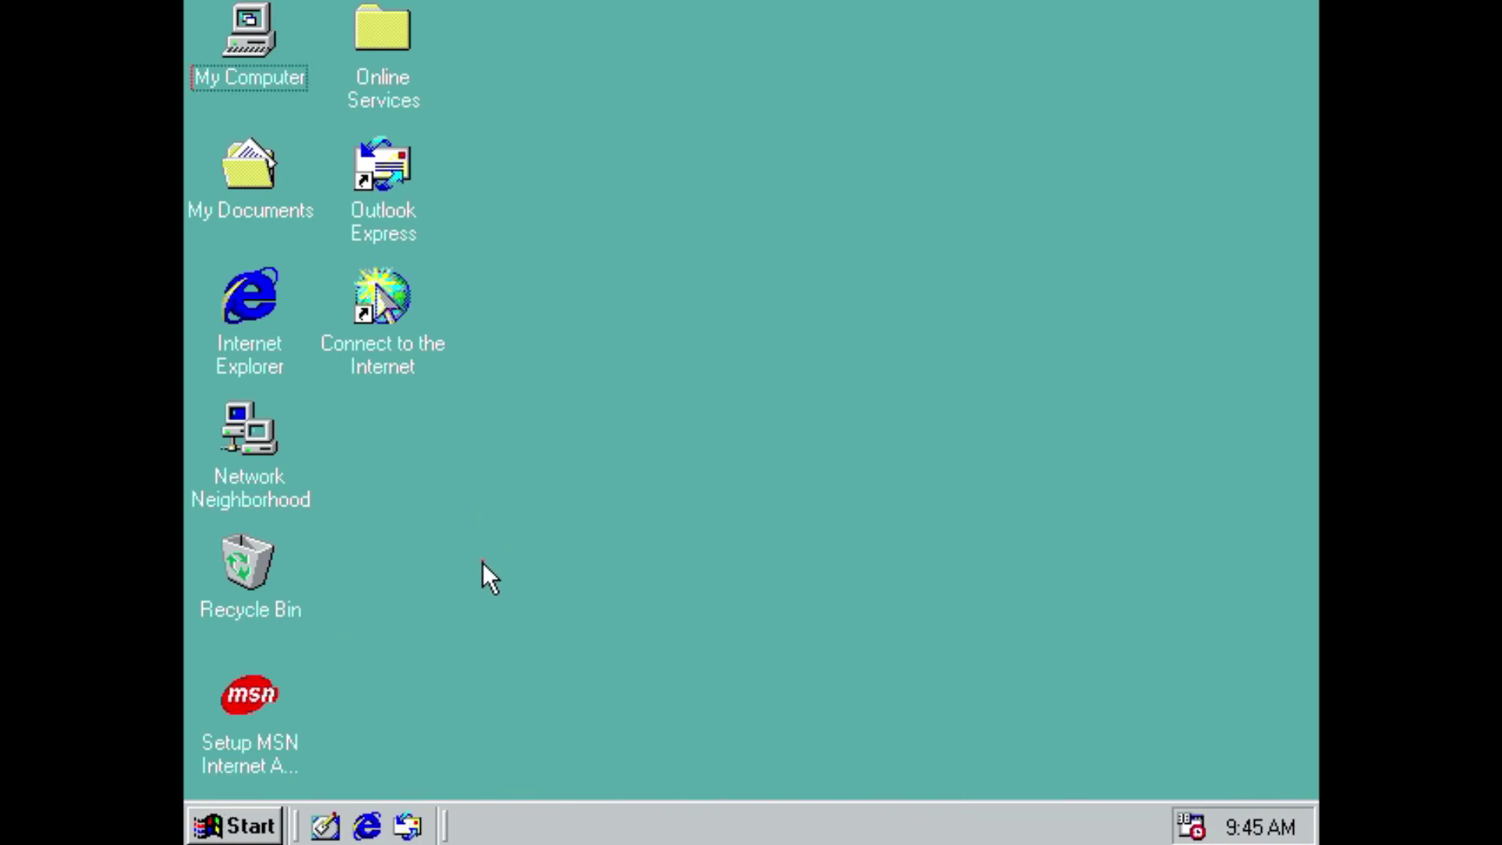
# - Search the network for a computer named "taskbar'" and close the search window
pyautogui.press('super')
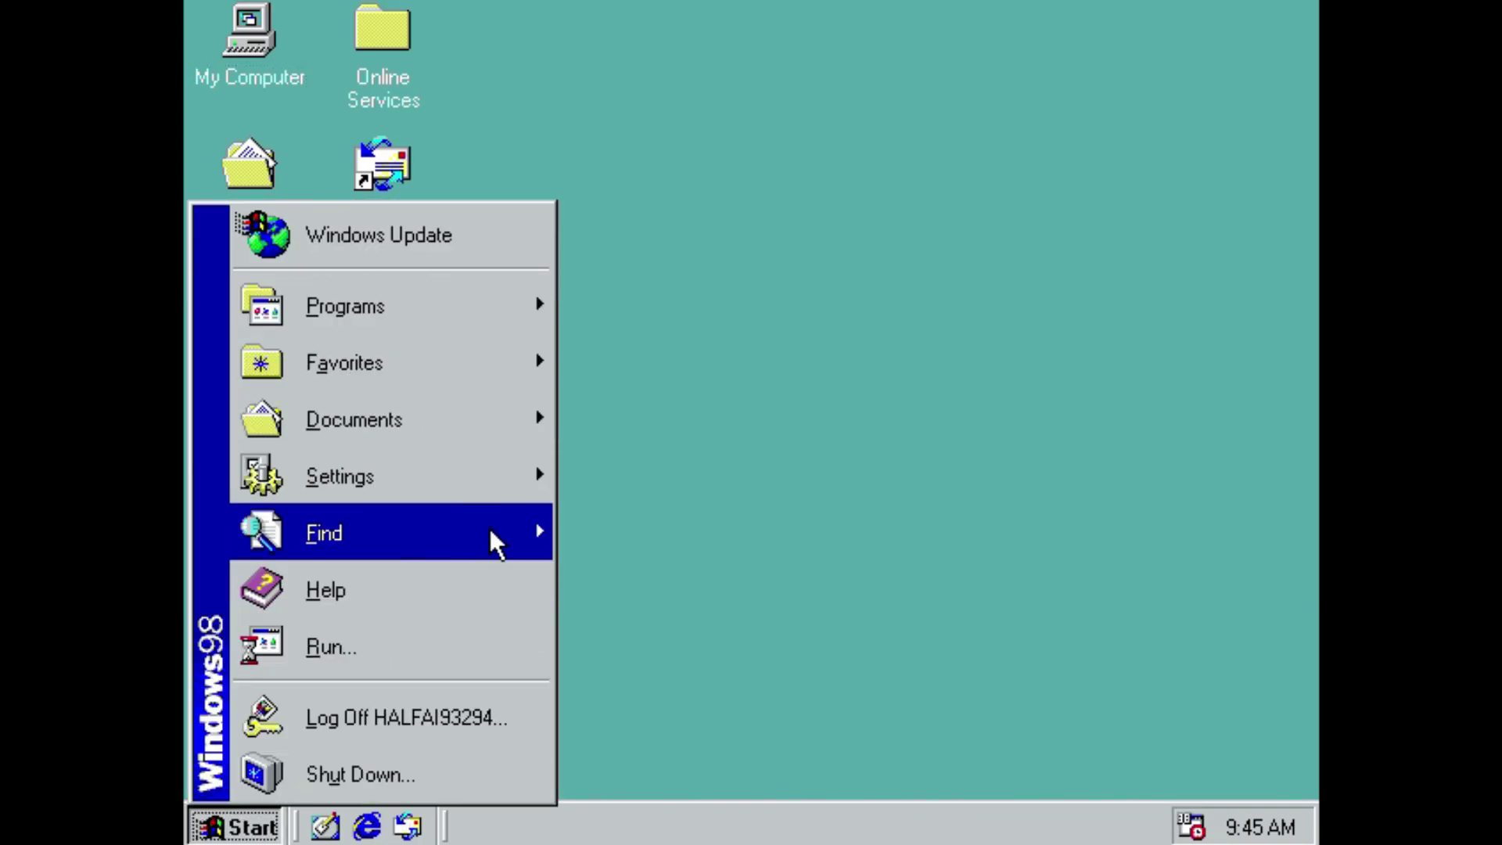
pyautogui.moveTo(445, 318)
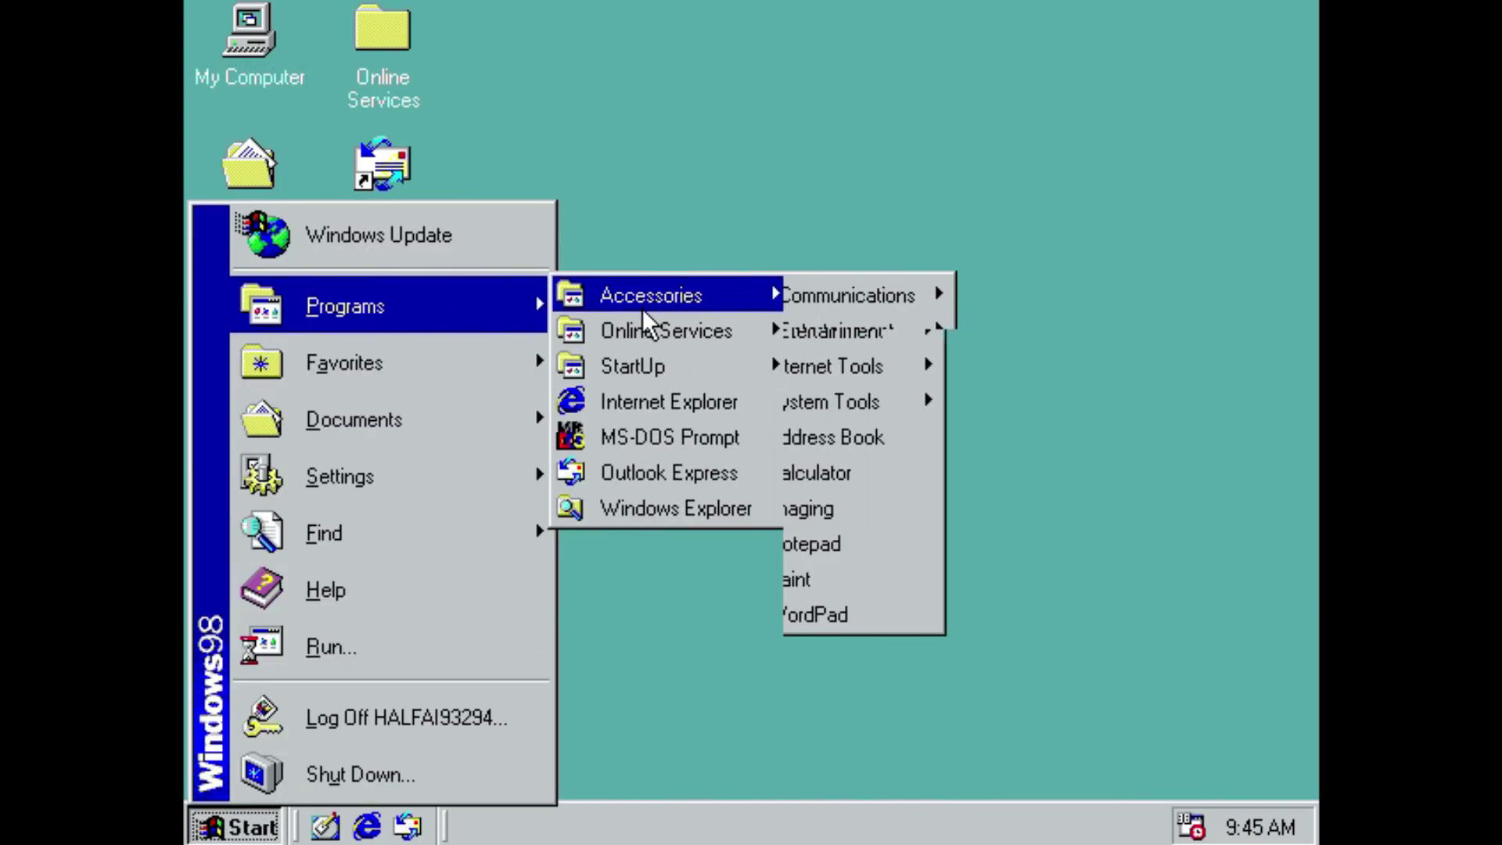
pyautogui.moveTo(638, 325)
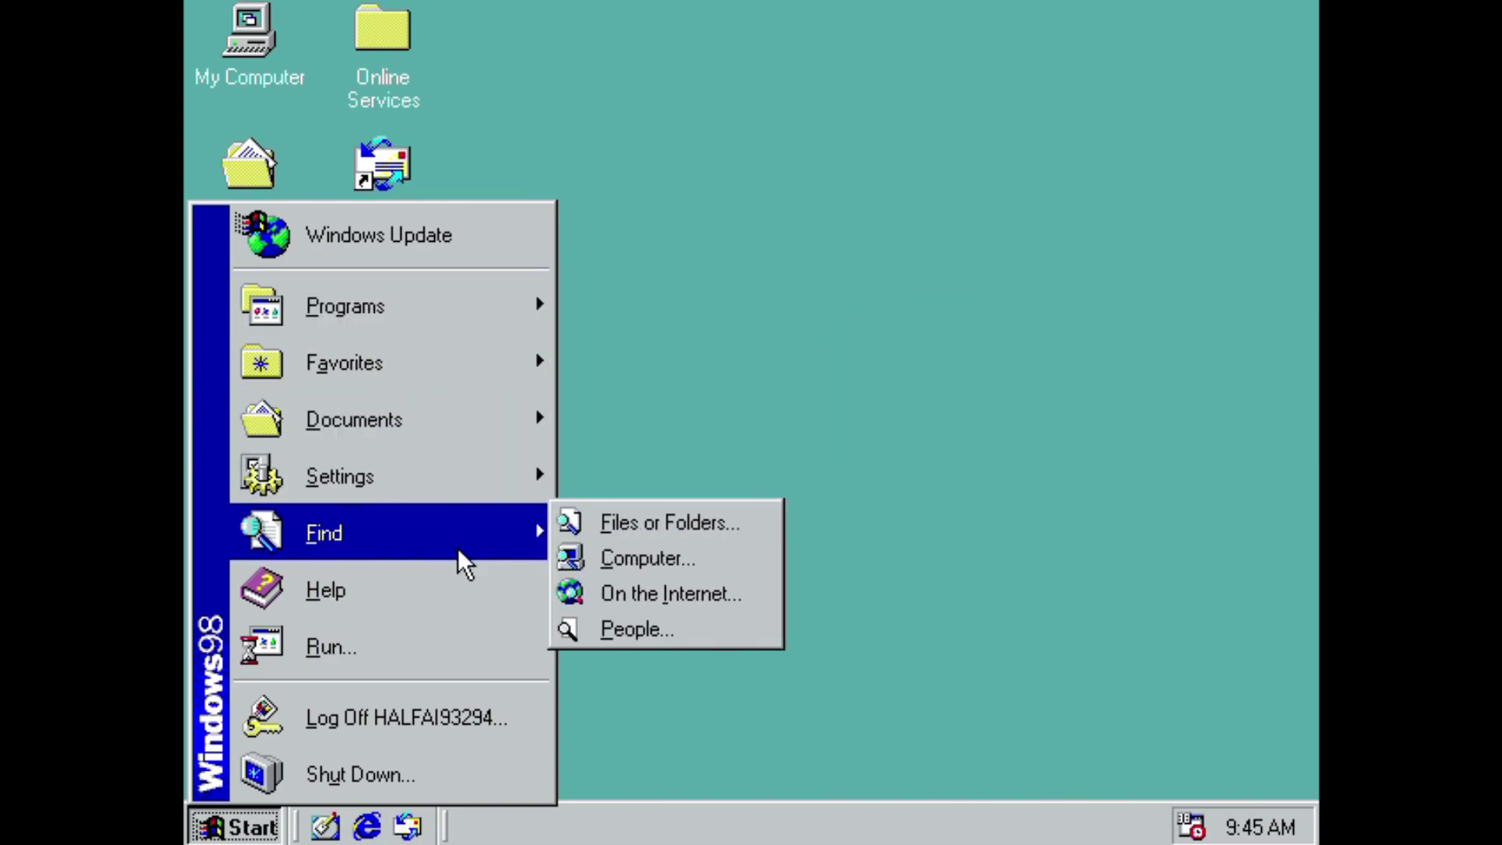
pyautogui.moveTo(436, 540)
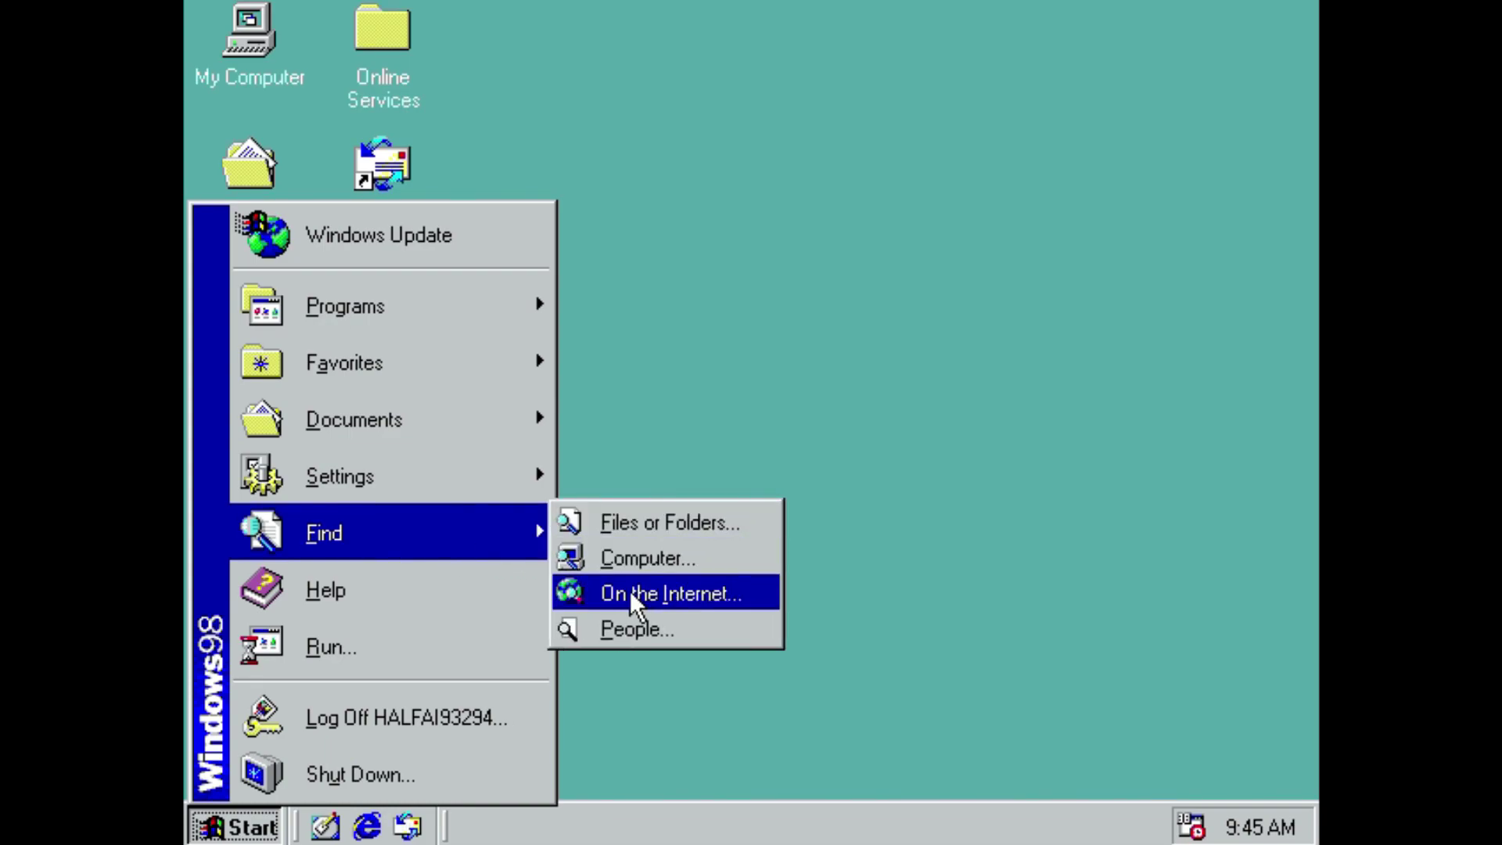
pyautogui.click(614, 559)
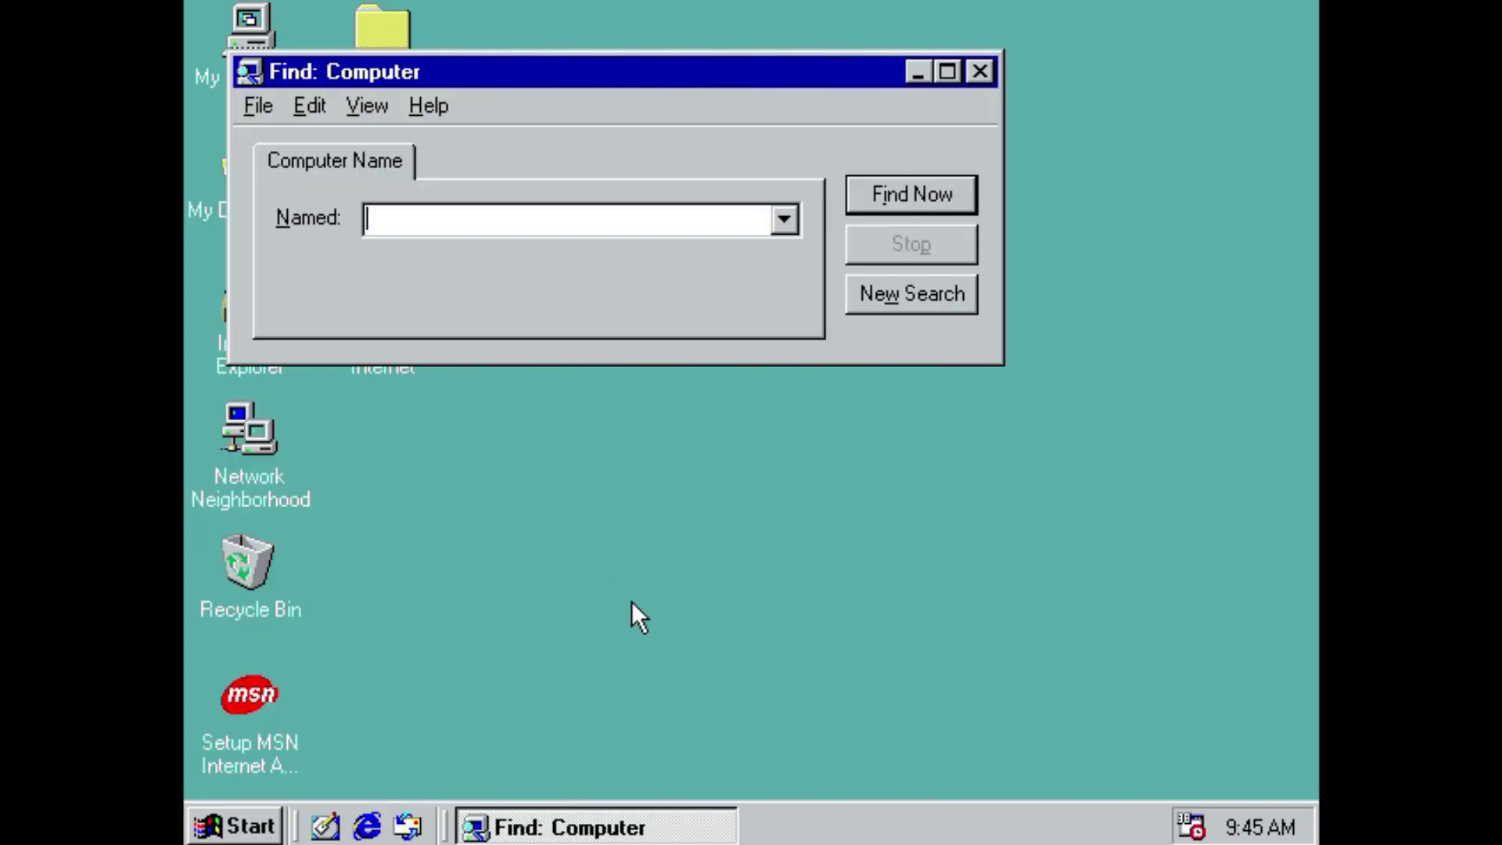
pyautogui.write('taskbar')
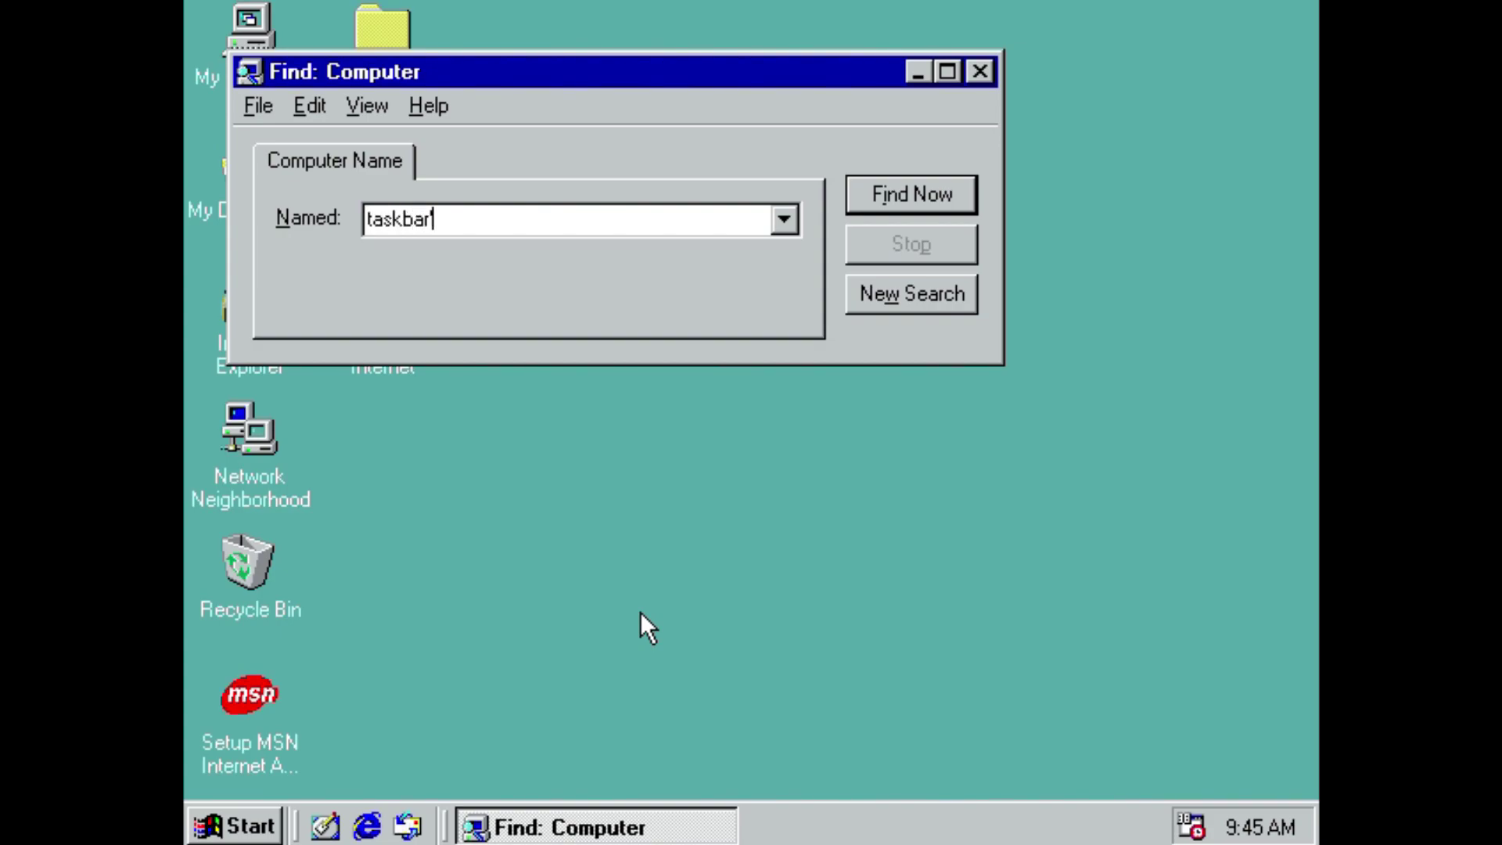
pyautogui.press('Return')
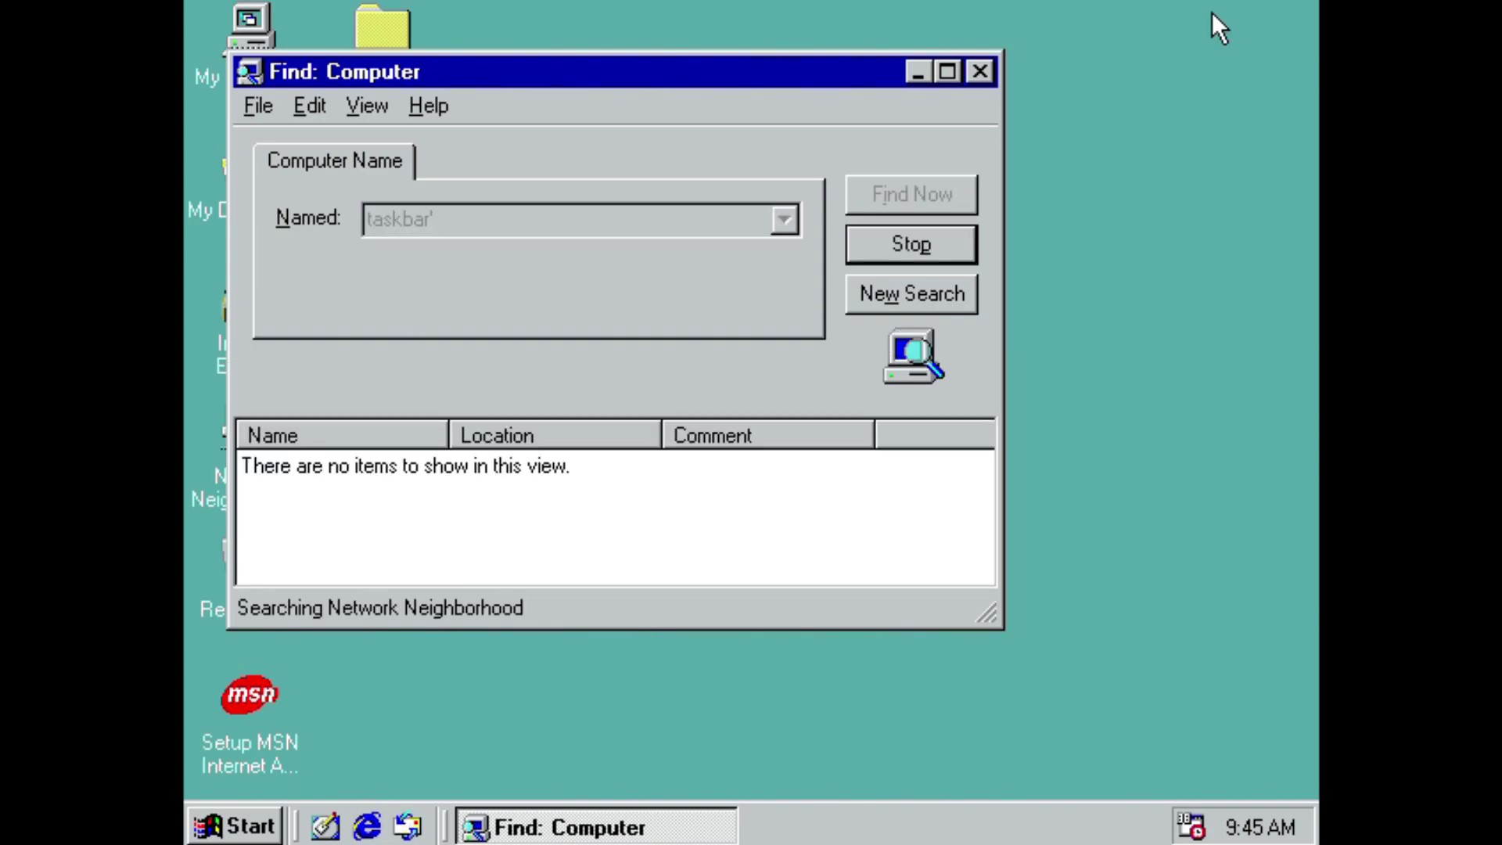
pyautogui.click(979, 72)
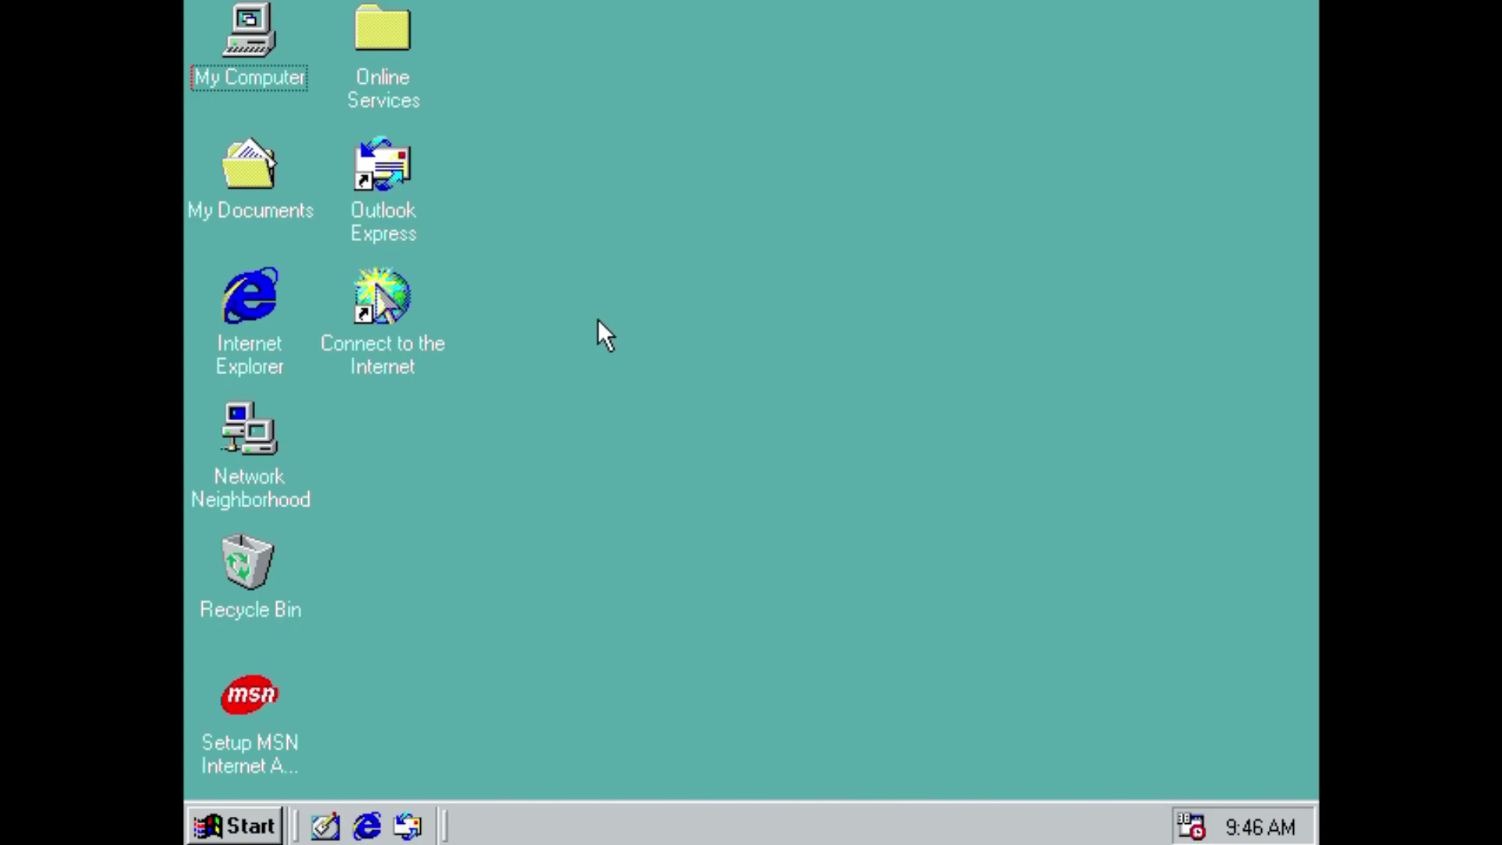
# - Shut down the computer, choosing Shut down instead of Stand by
pyautogui.moveTo(490, 357); pyautogui.dragTo(1315, 800)
pyautogui.click(258, 830)
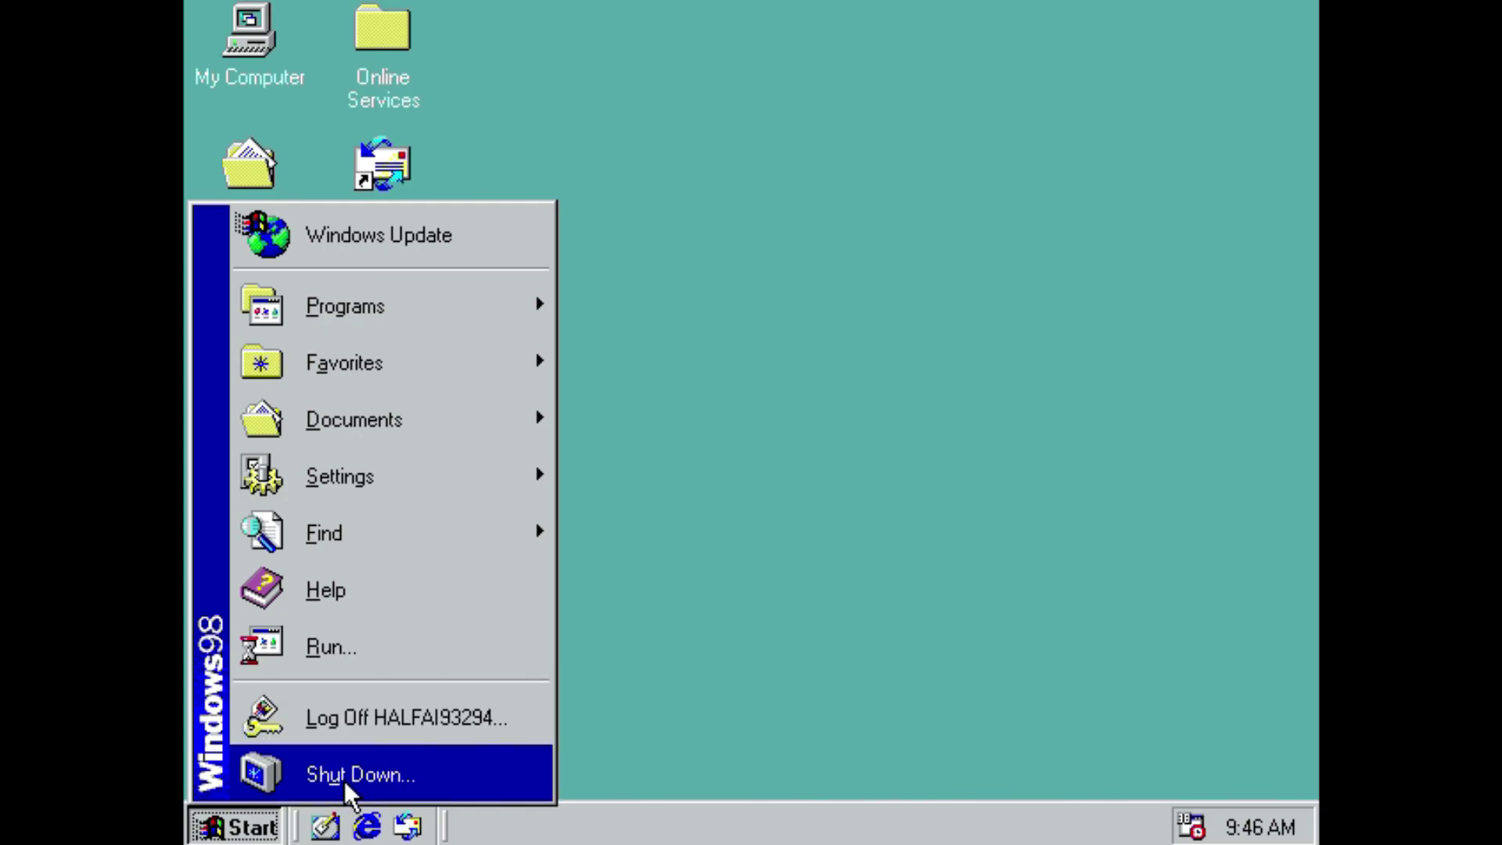
pyautogui.click(353, 785)
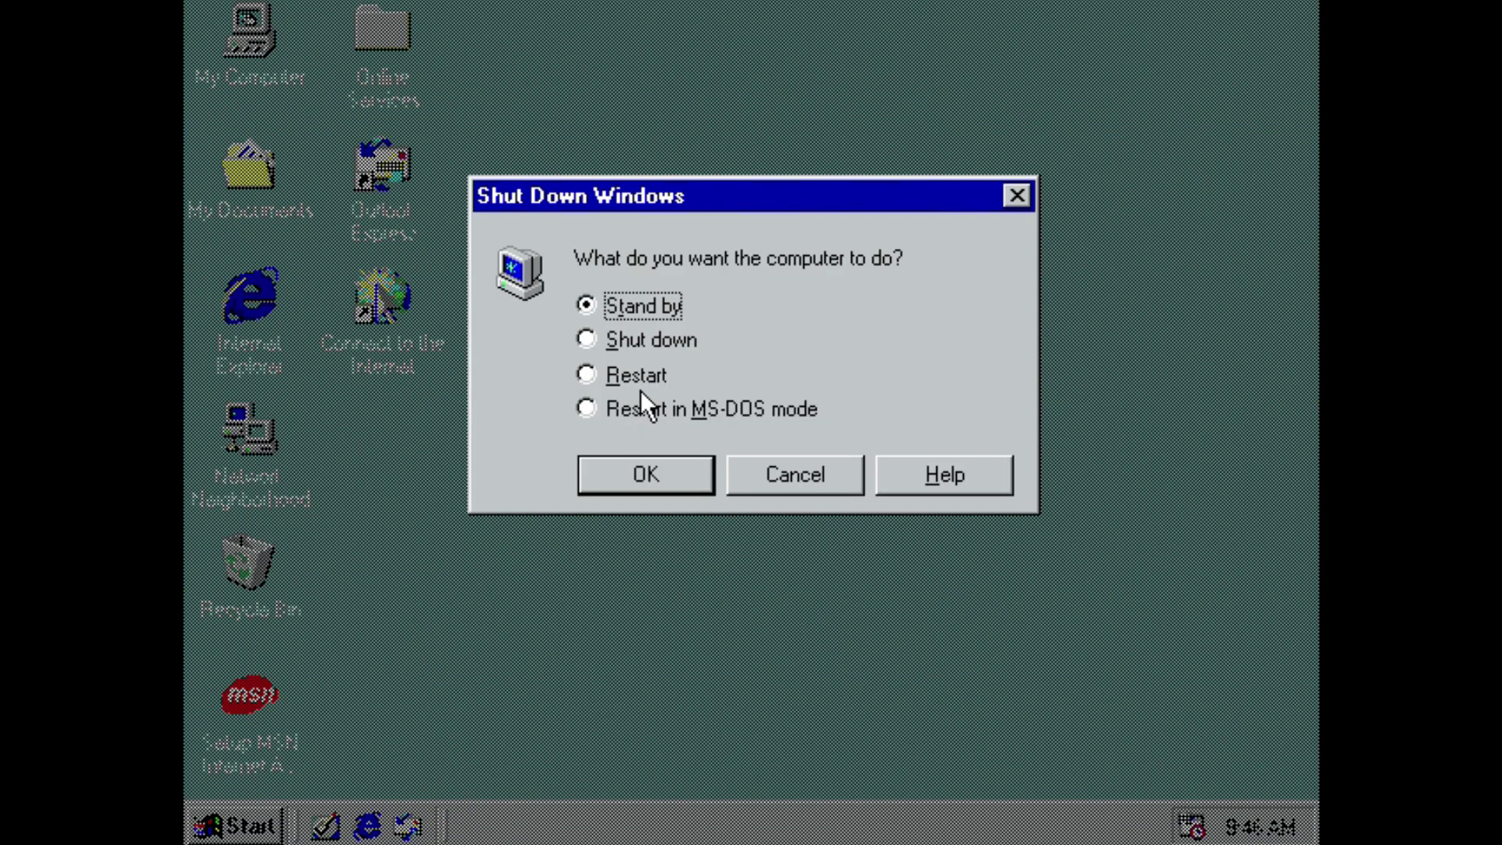
pyautogui.press('Down')
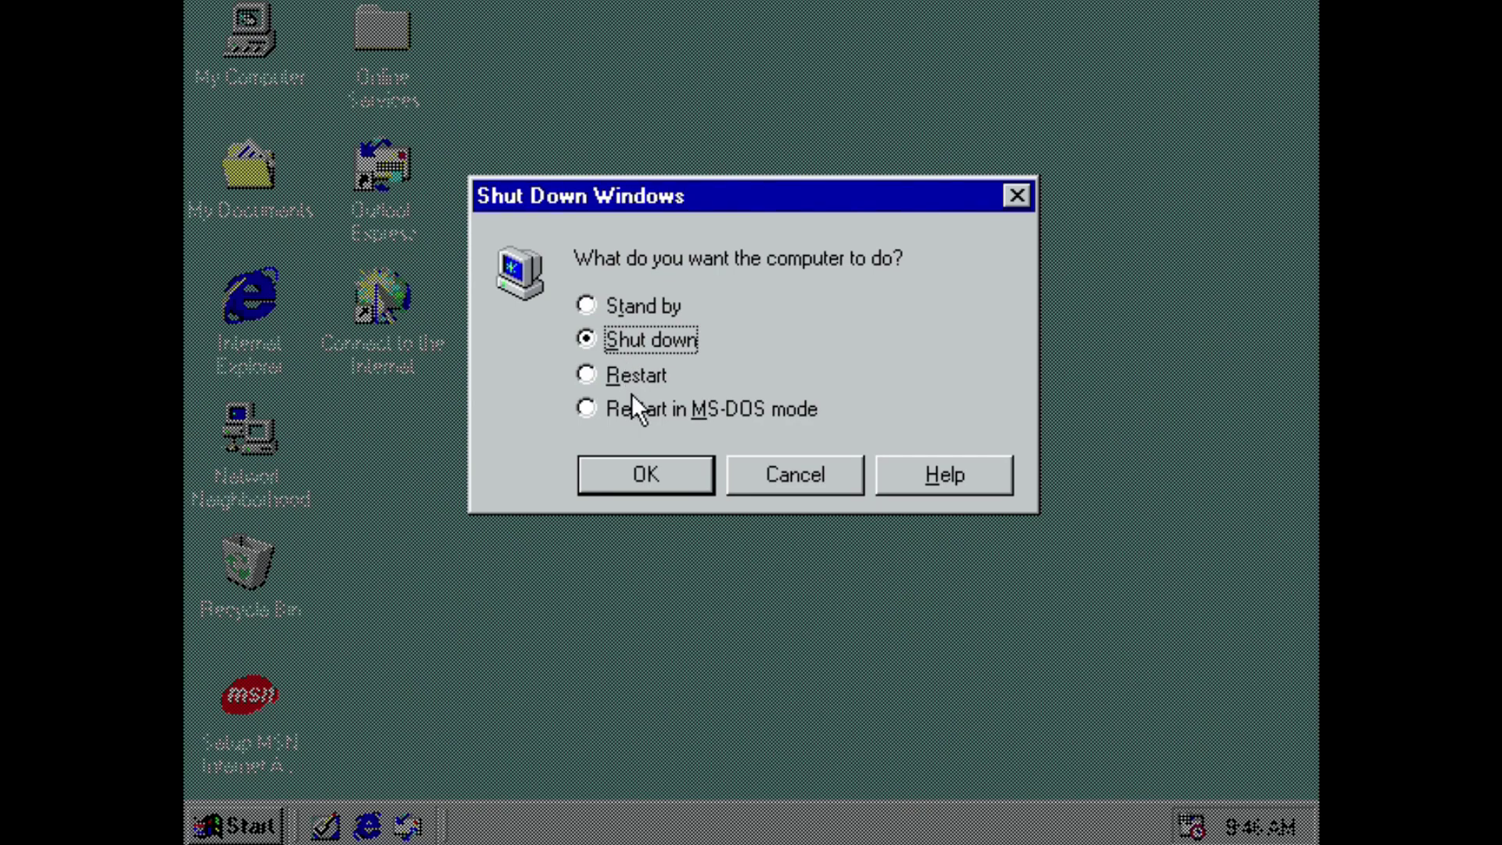
pyautogui.click(668, 474)
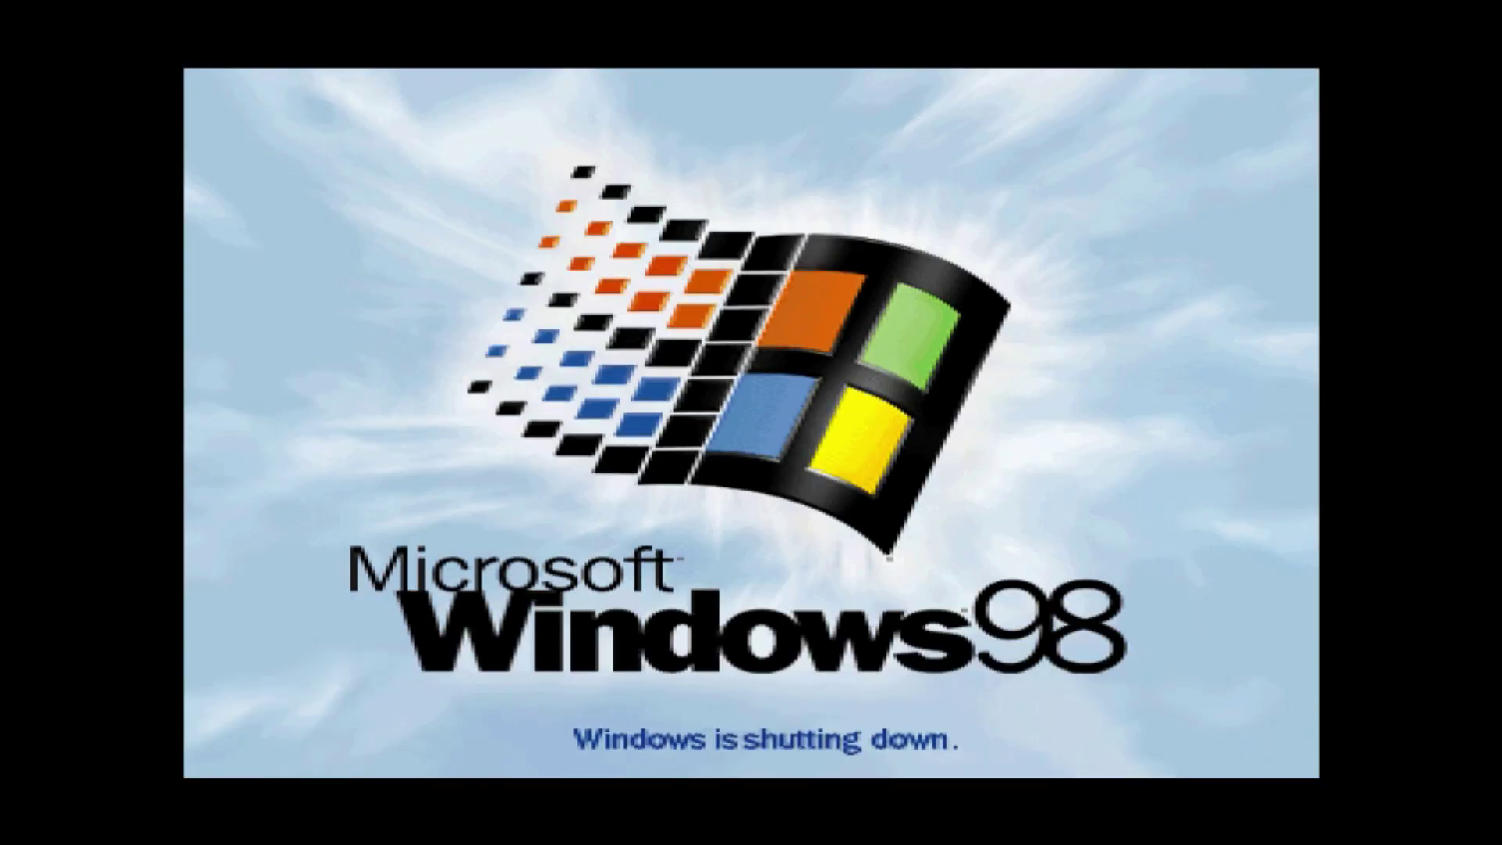